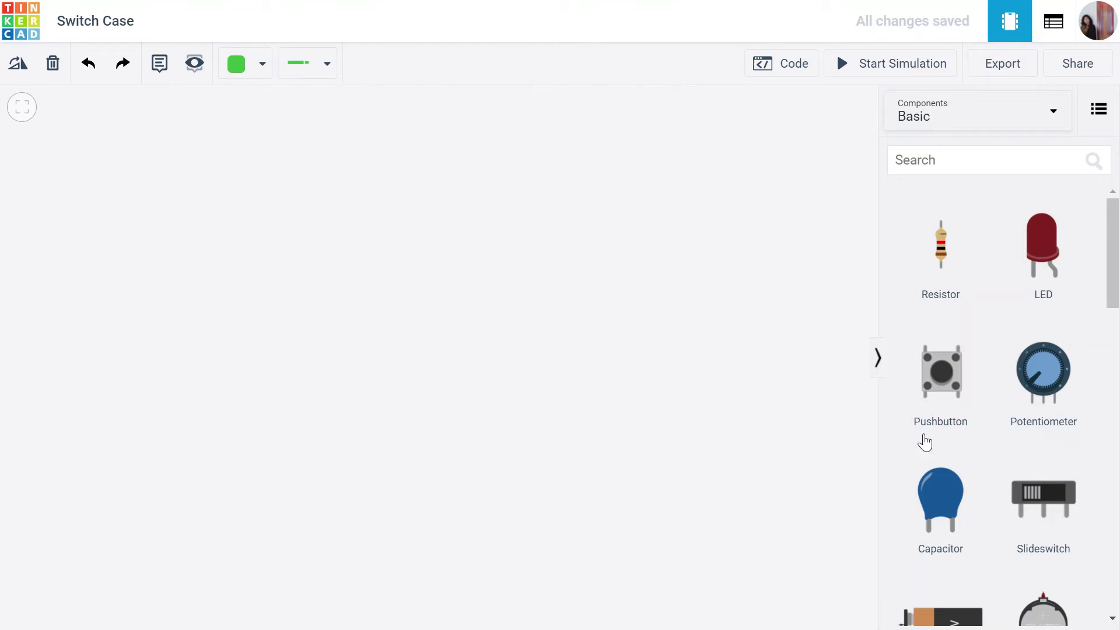
Step: Place an Arduino Uno R3 in the workspace and a small breadboard directly above it
scroll(1067, 501, down, 8)
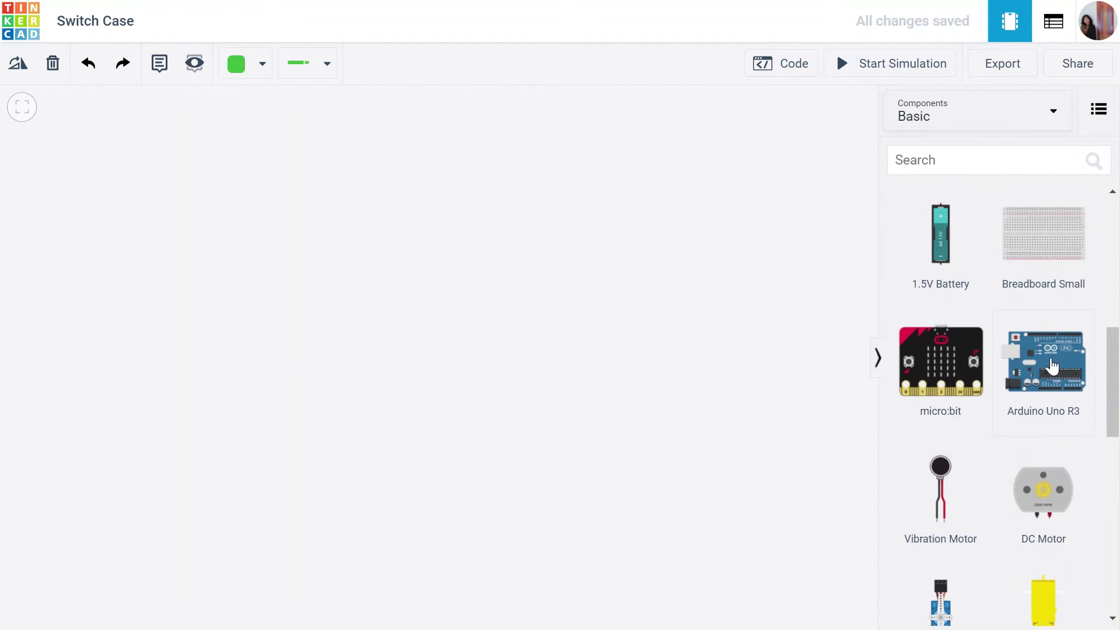
click(380, 453)
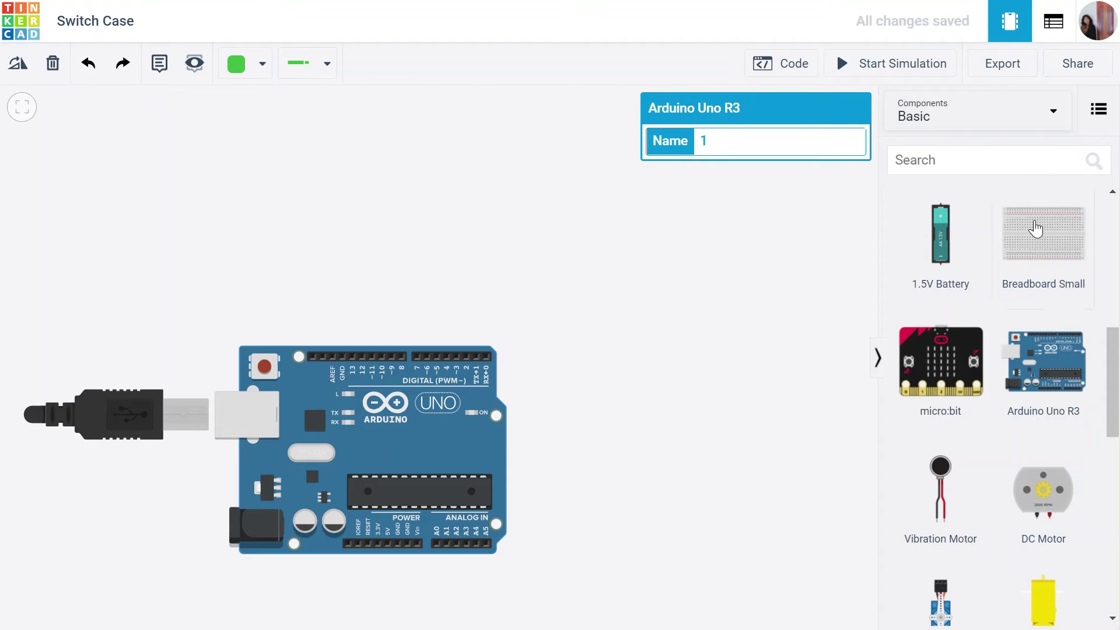
click(360, 222)
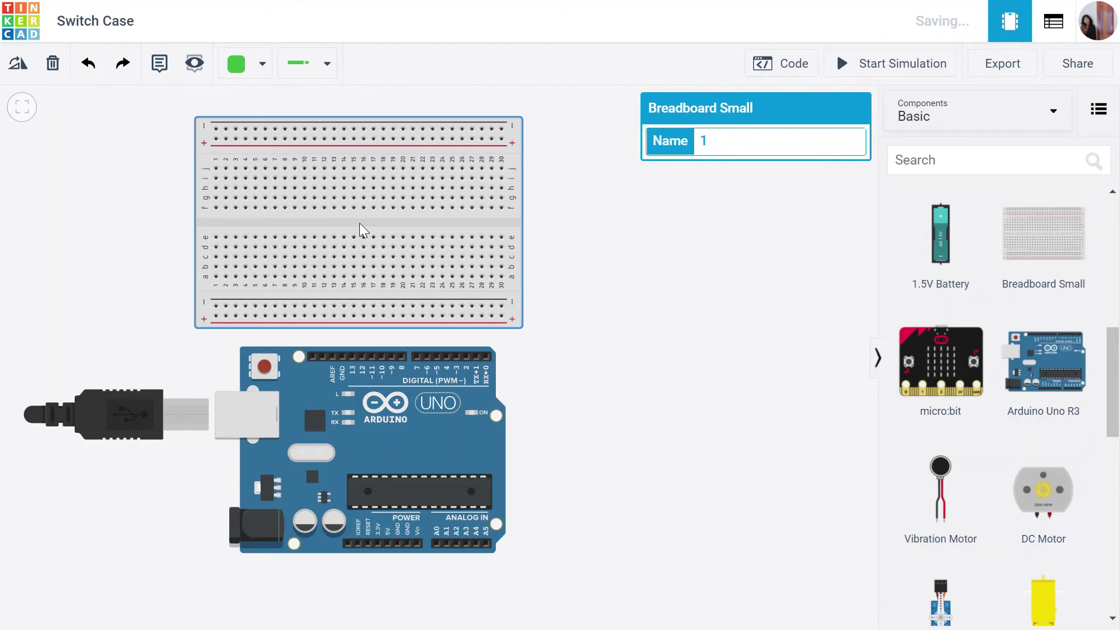
click(735, 260)
Step: Place a red LED on the breadboard with its legs in row g, columns 10 and 11
scroll(942, 274, up, 5)
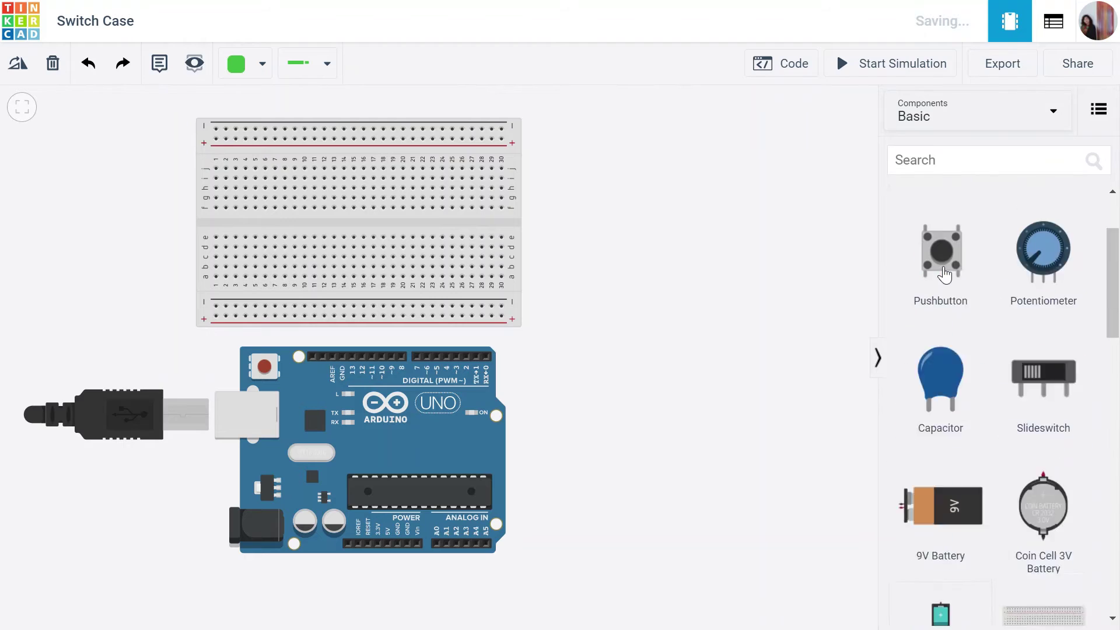
scroll(945, 275, up, 2)
click(1062, 258)
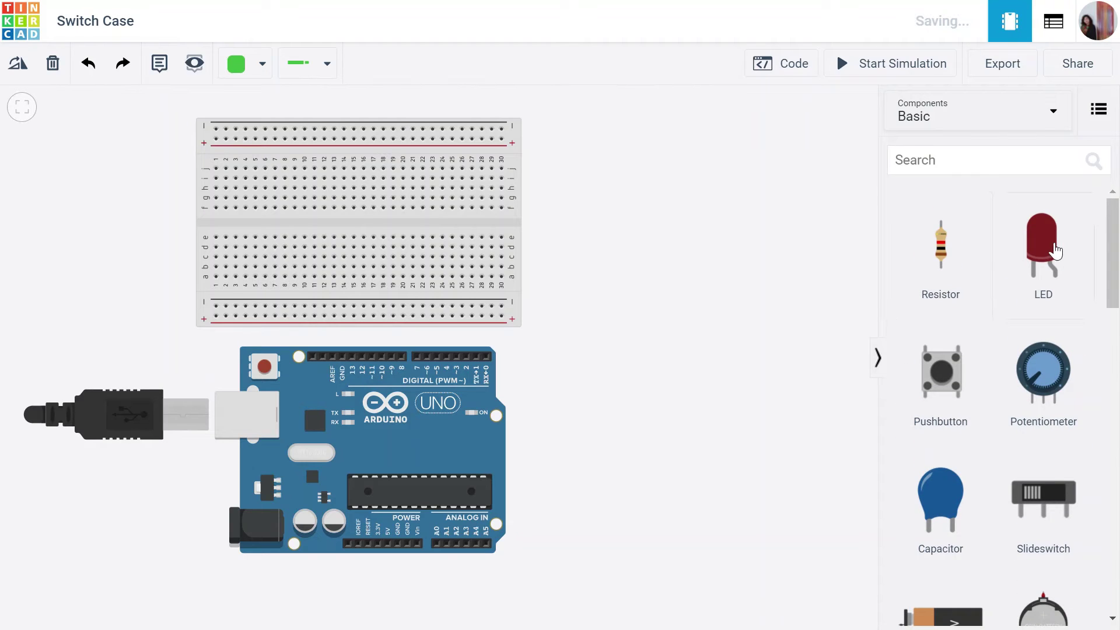
click(318, 175)
drag(318, 175, 296, 193)
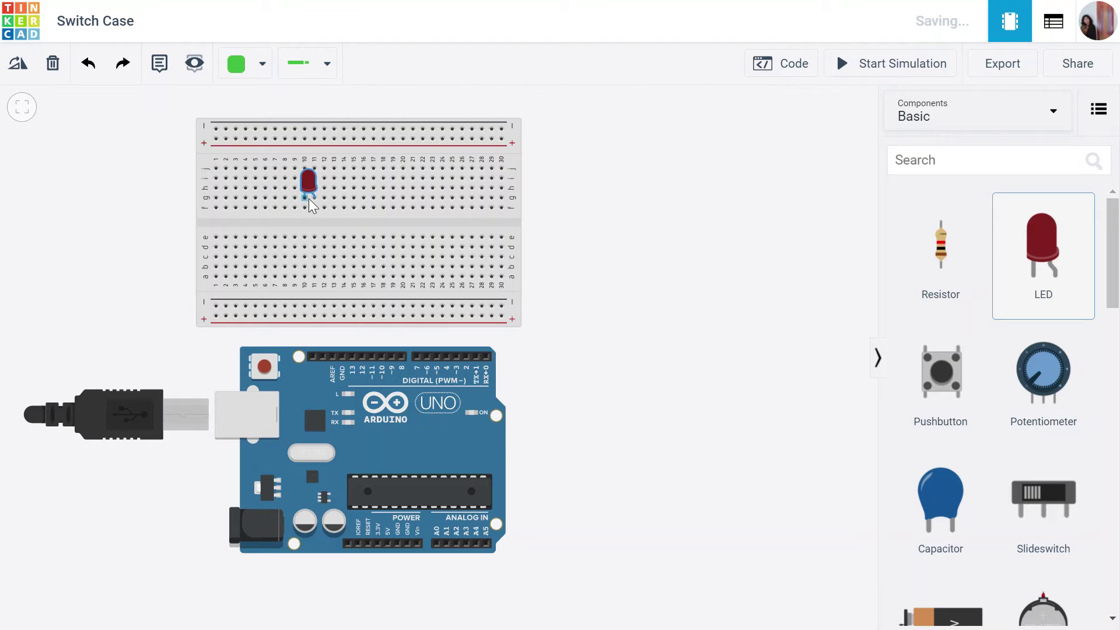
Step: Add three more red LEDs in breadboard row g, at columns 14–15, 18–19 and 21–22
click(1053, 250)
click(368, 196)
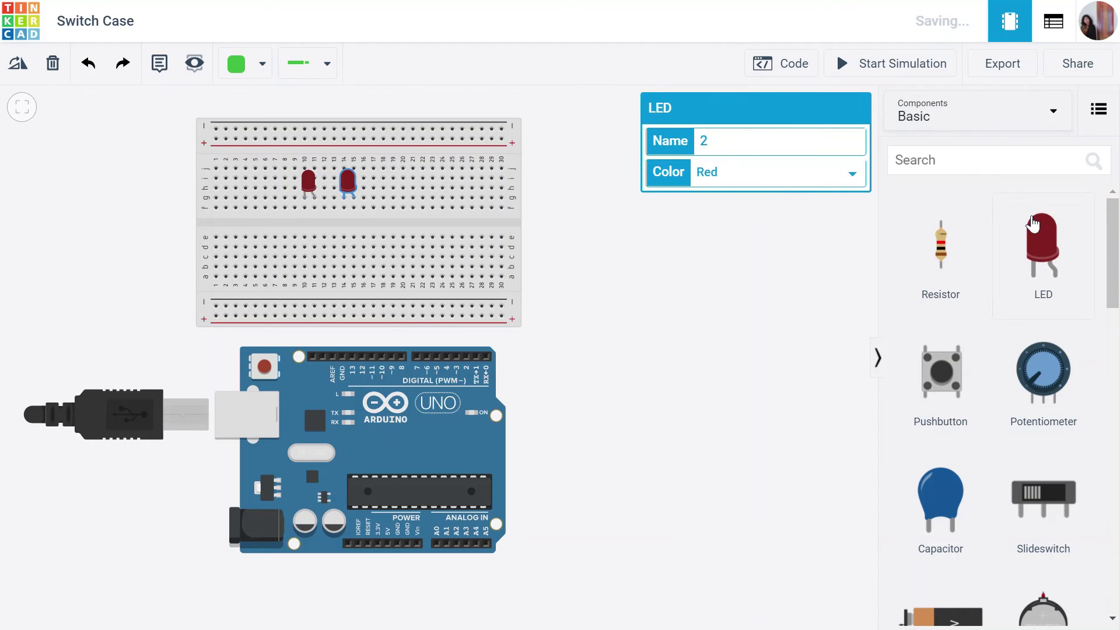
click(1041, 257)
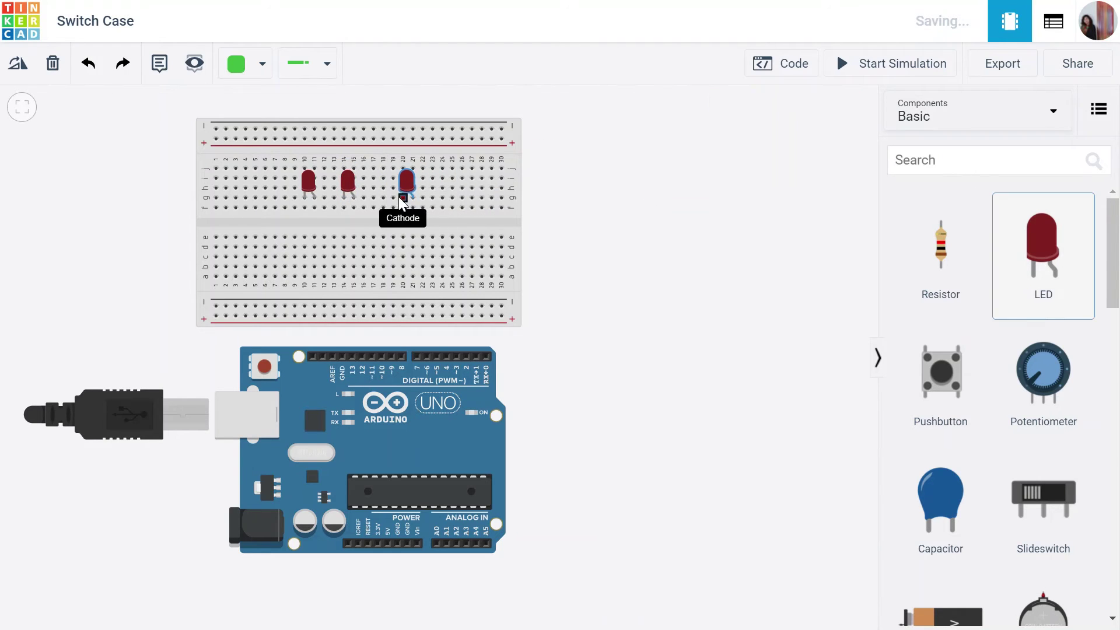
click(386, 197)
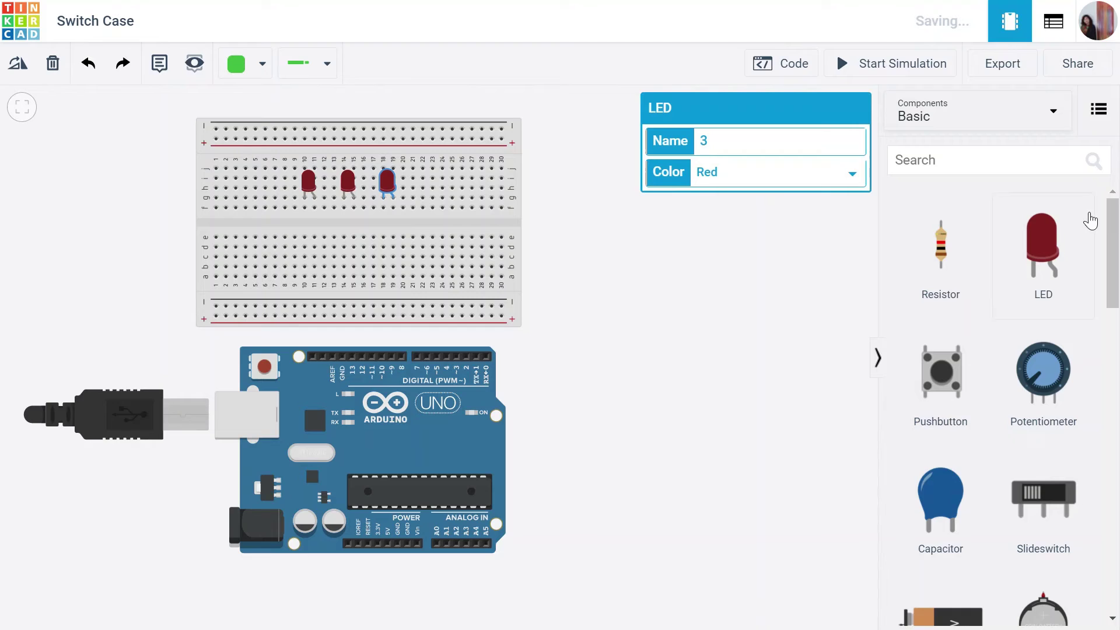
click(1047, 242)
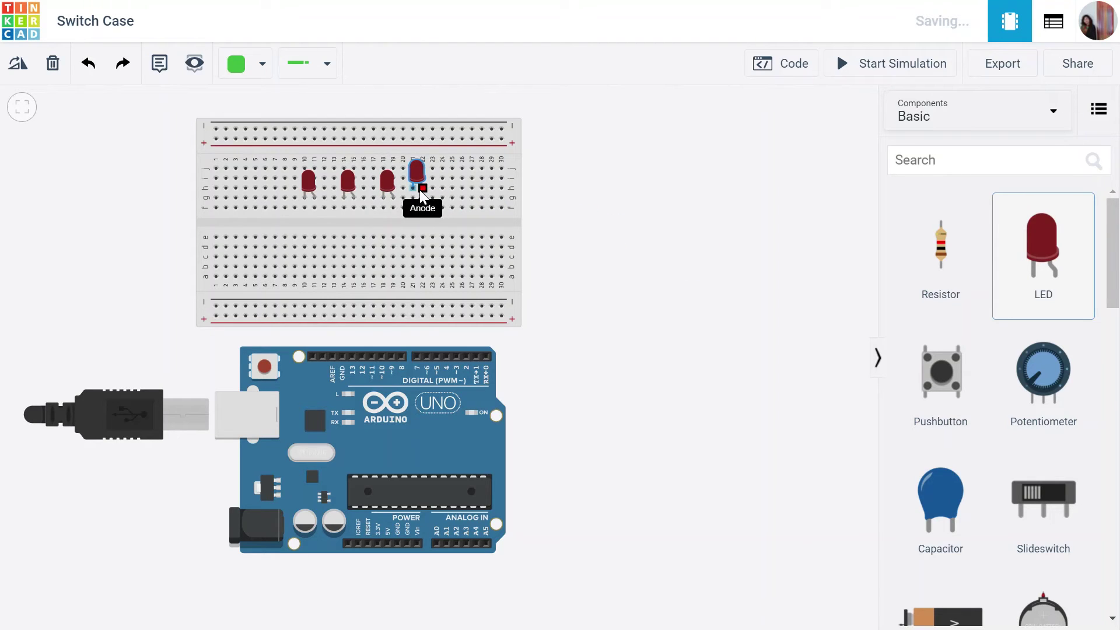
click(421, 194)
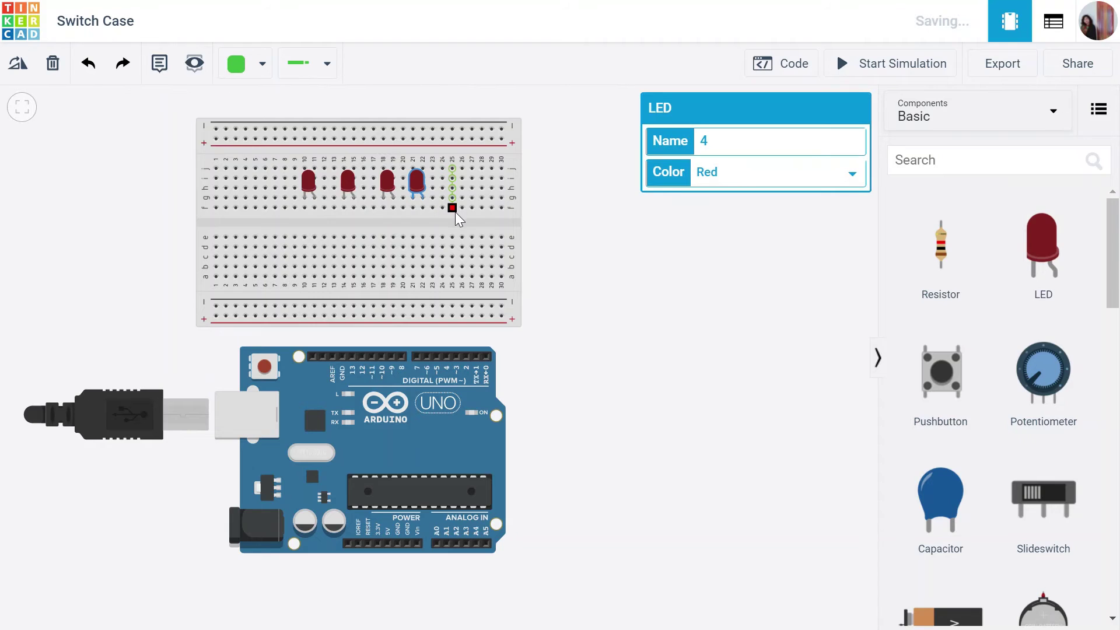
Step: Place a resistor vertically in breadboard column 22, just below the rightmost LED's anode, and set its resistance to 220 Ω
click(940, 248)
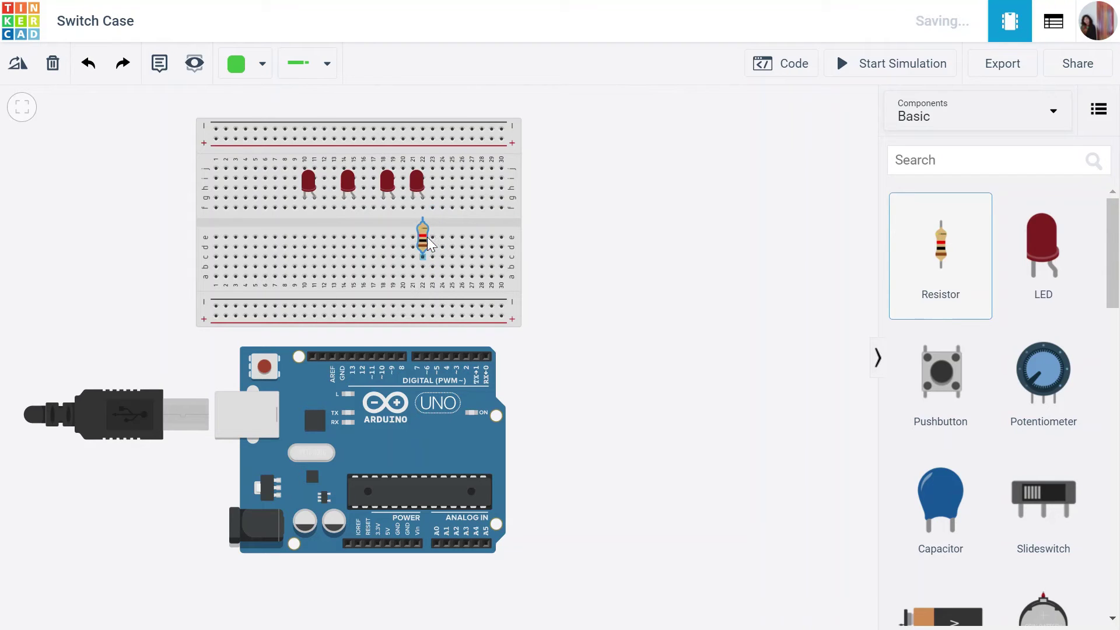
click(427, 232)
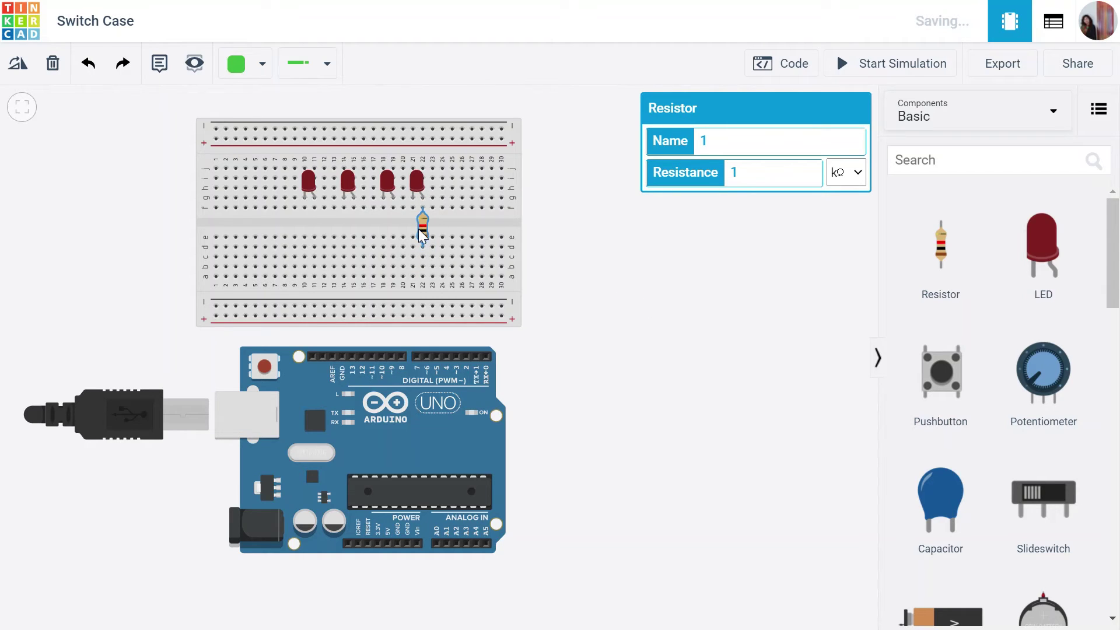
drag(746, 183, 719, 175)
text(220)
key(Up)
Step: Add a resistor in breadboard column 19, below the third LED's anode, with a resistance of 220 Ω
drag(940, 255, 397, 231)
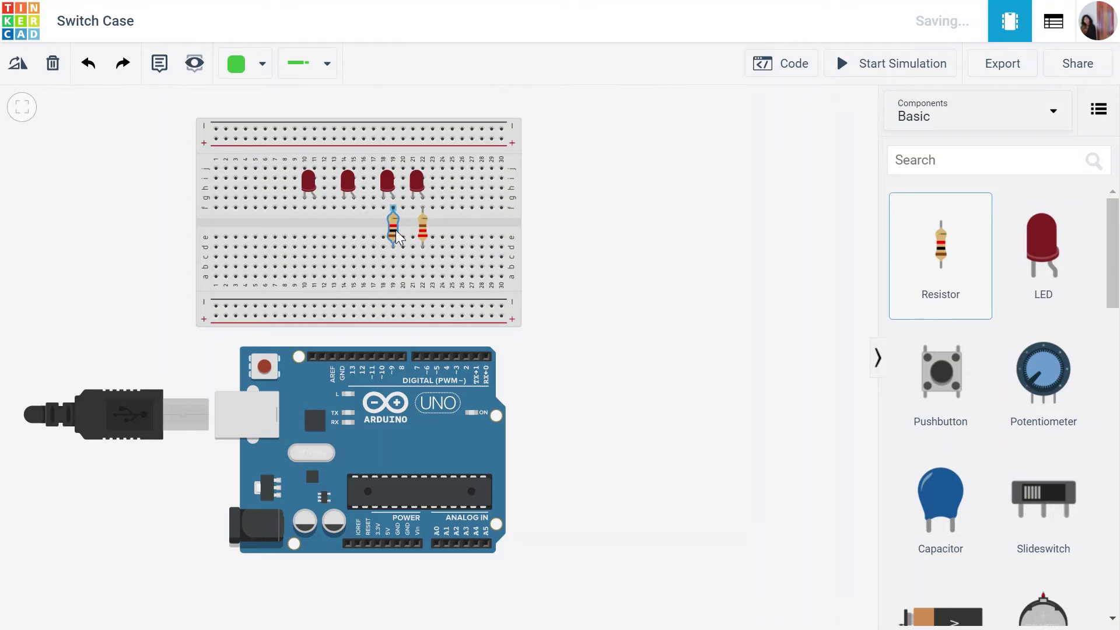
double_click(736, 177)
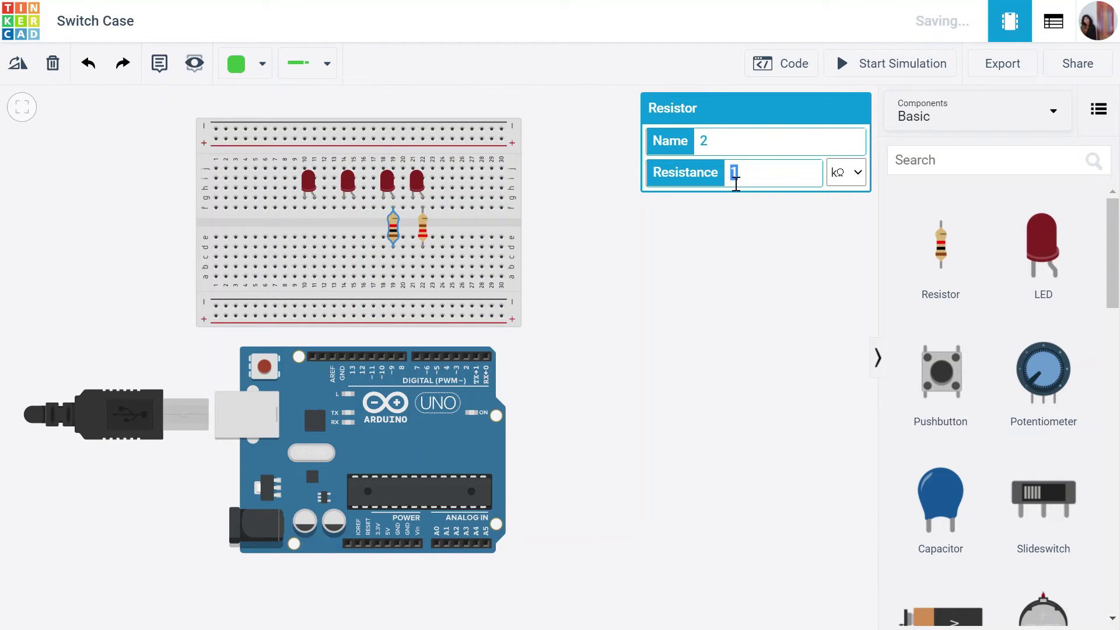
text(220)
Step: Add a resistor in breadboard column 15, below the second LED's anode, with a resistance of 220 Ω
drag(946, 255, 366, 227)
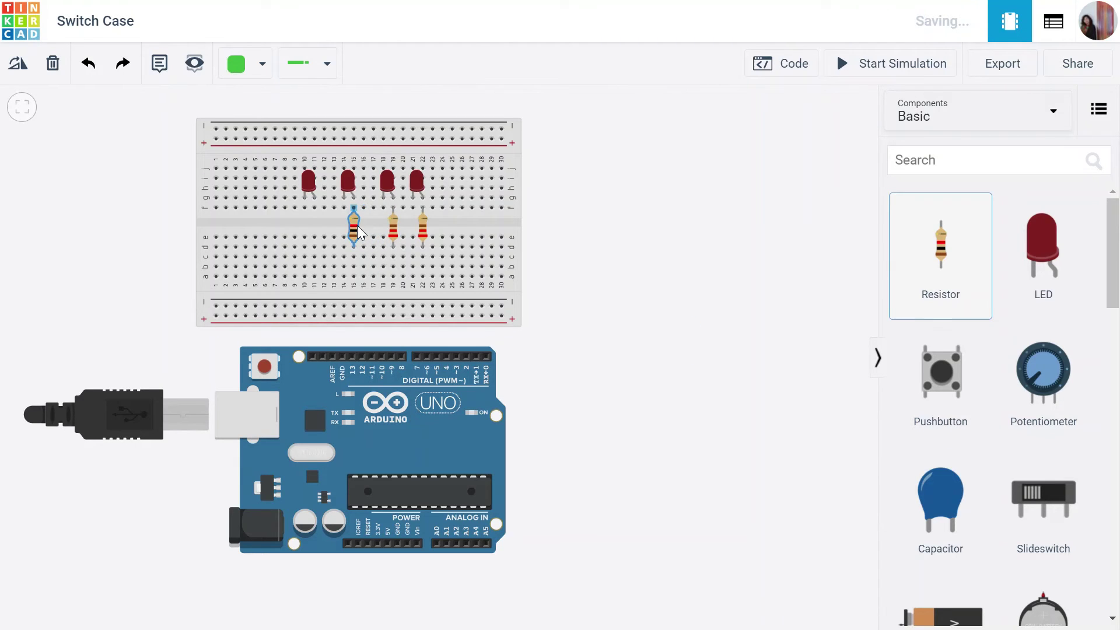
click(715, 170)
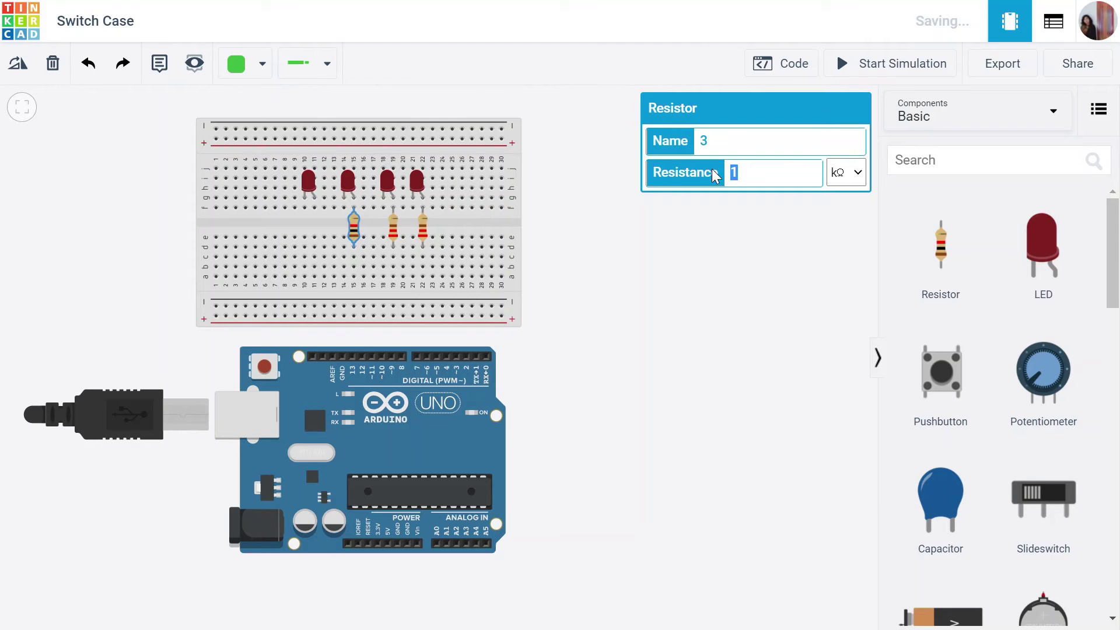
text(220)
click(848, 254)
Step: Add a resistor in breadboard column 11, below the leftmost LED's anode, with a resistance of 220 Ω
key(ctrl+v)
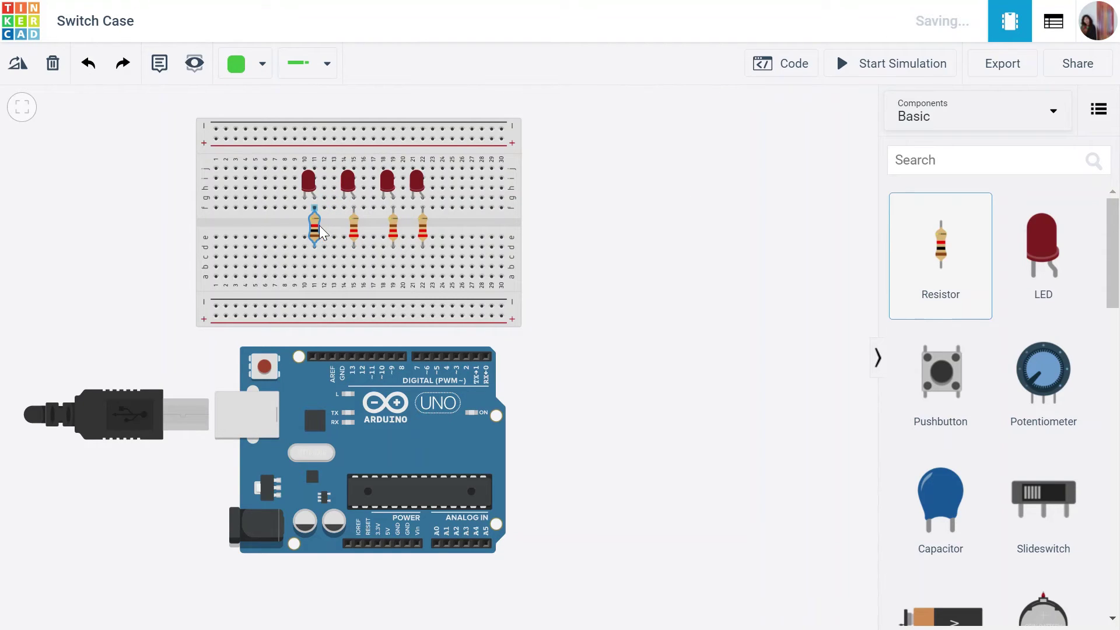
click(320, 232)
drag(754, 175, 727, 173)
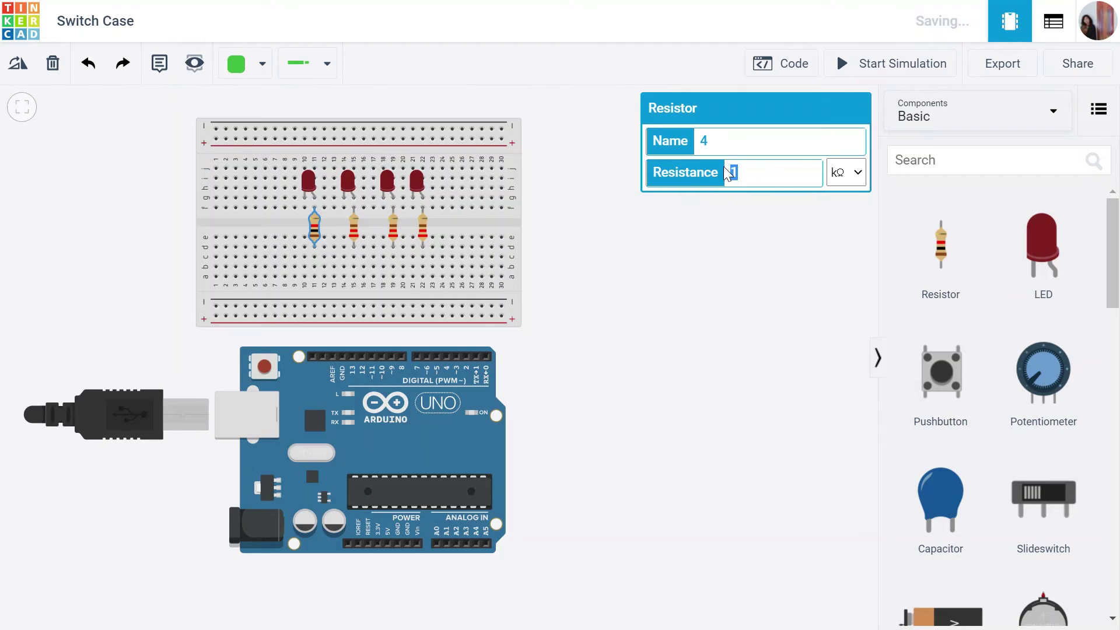
text(200)
key(BackSpace)
key(BackSpace)
text(20)
key(Up)
click(673, 313)
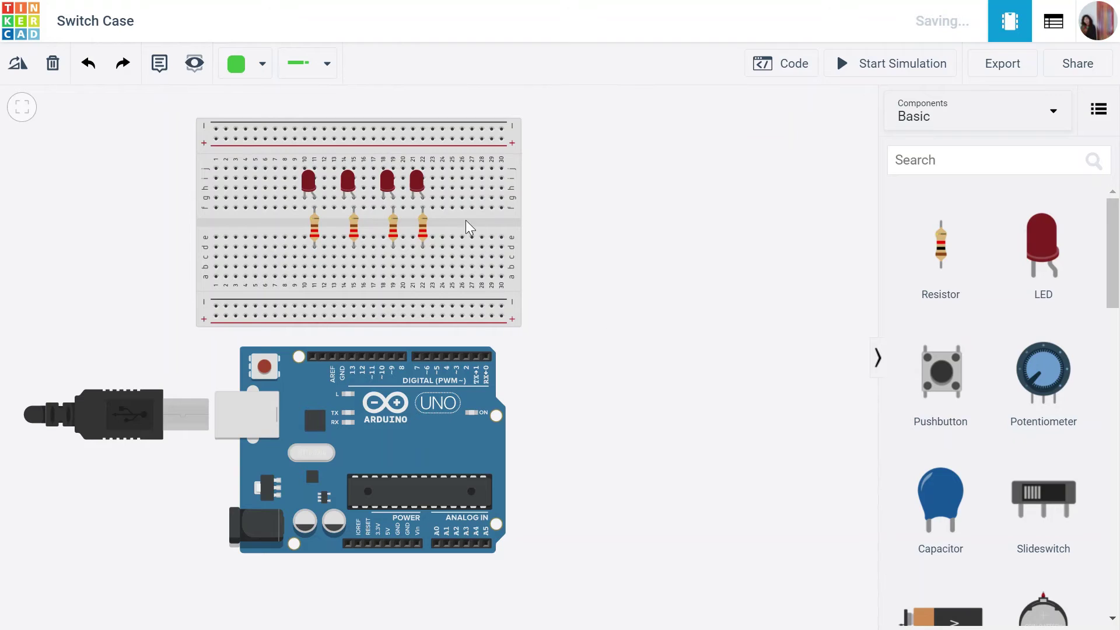
Step: Wire the rightmost LED's anode to its resistor and the resistor's lower terminal to Arduino digital pin 6
click(422, 198)
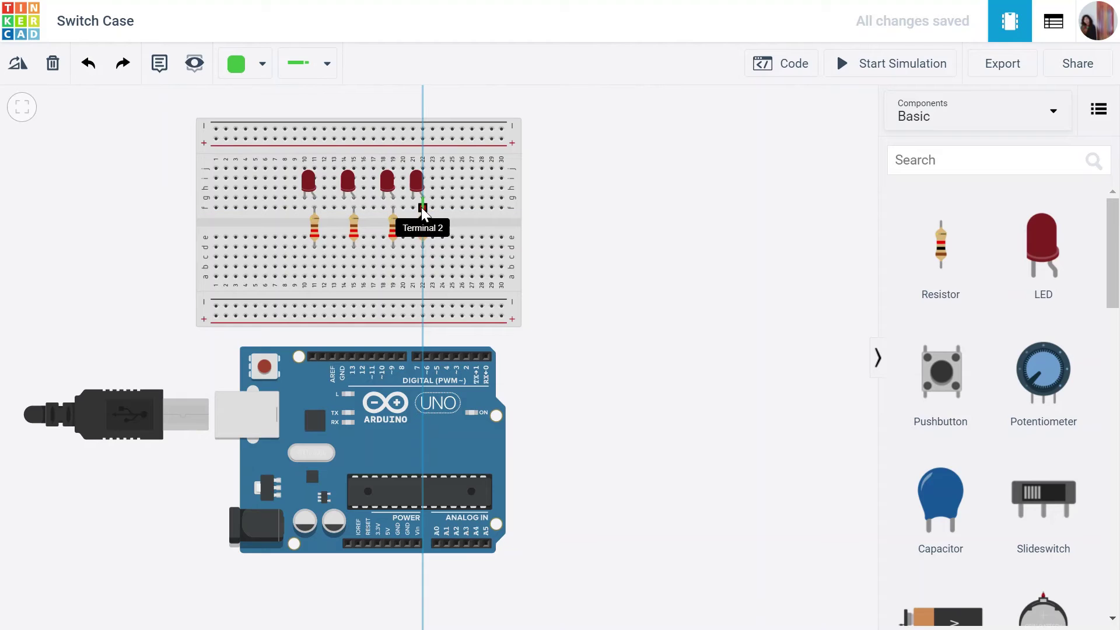
click(422, 208)
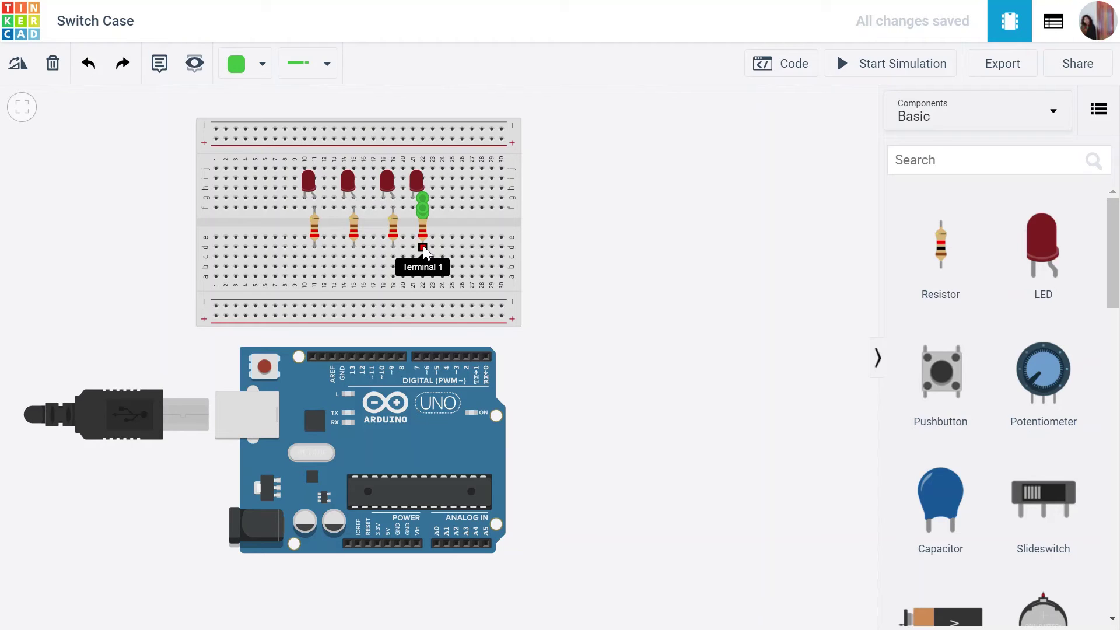
click(422, 246)
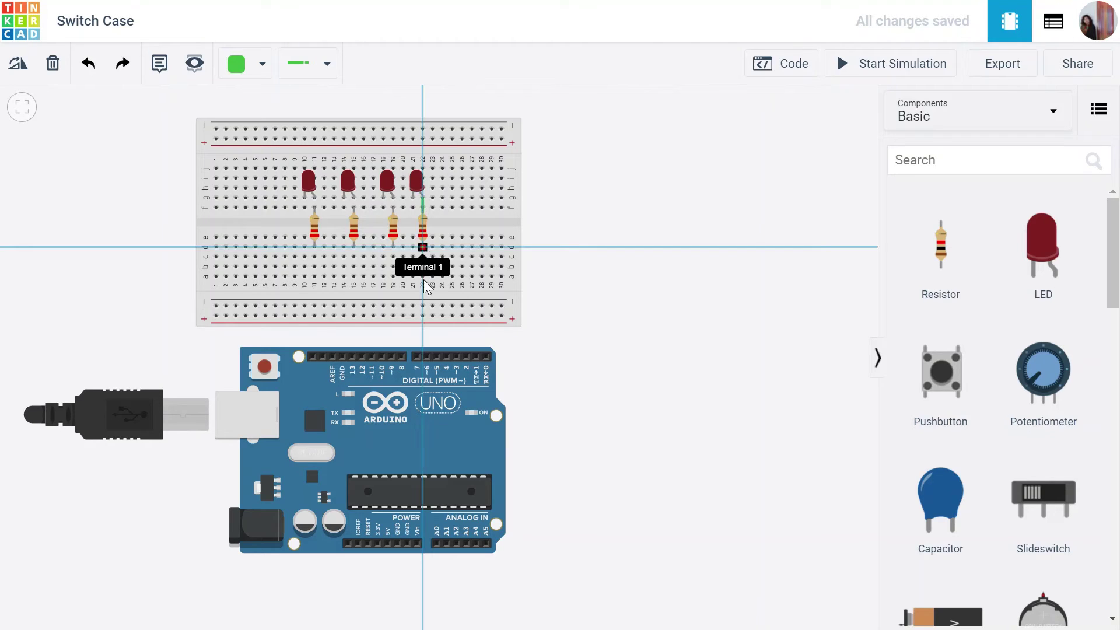
click(425, 356)
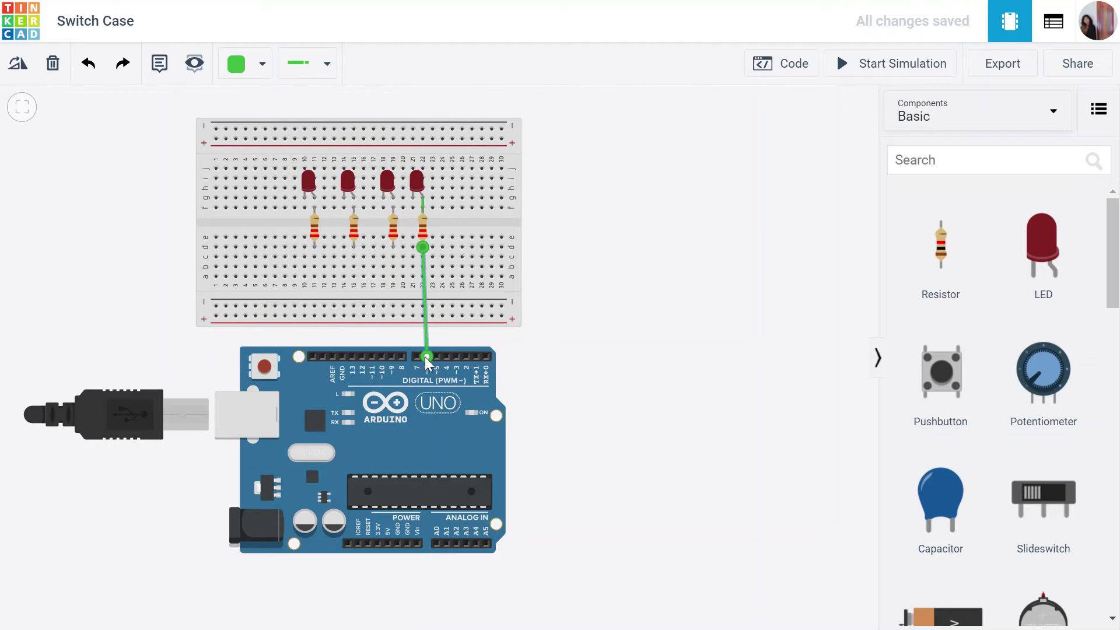
Step: Wire the third LED's anode to the column 19 resistor and that resistor's lower terminal to Arduino digital pin 9
click(394, 198)
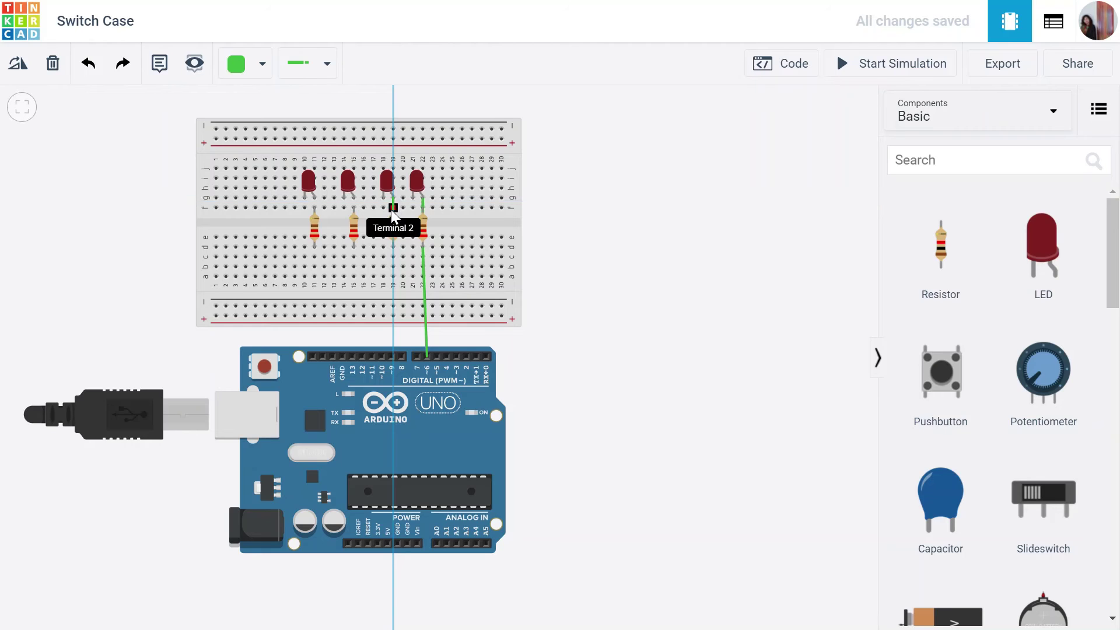
click(392, 208)
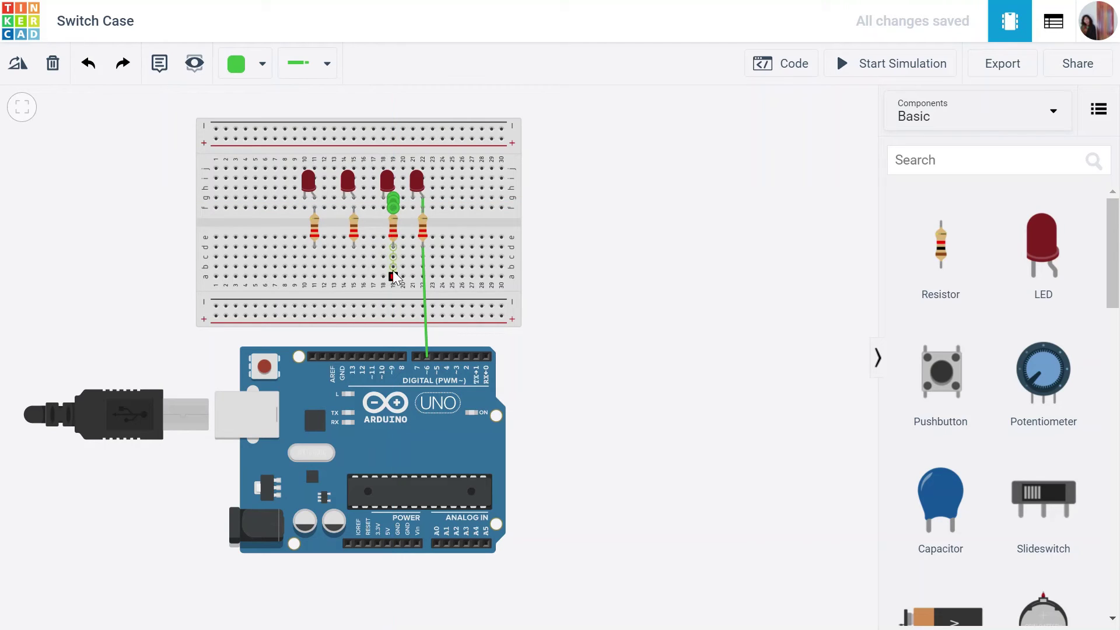
click(393, 246)
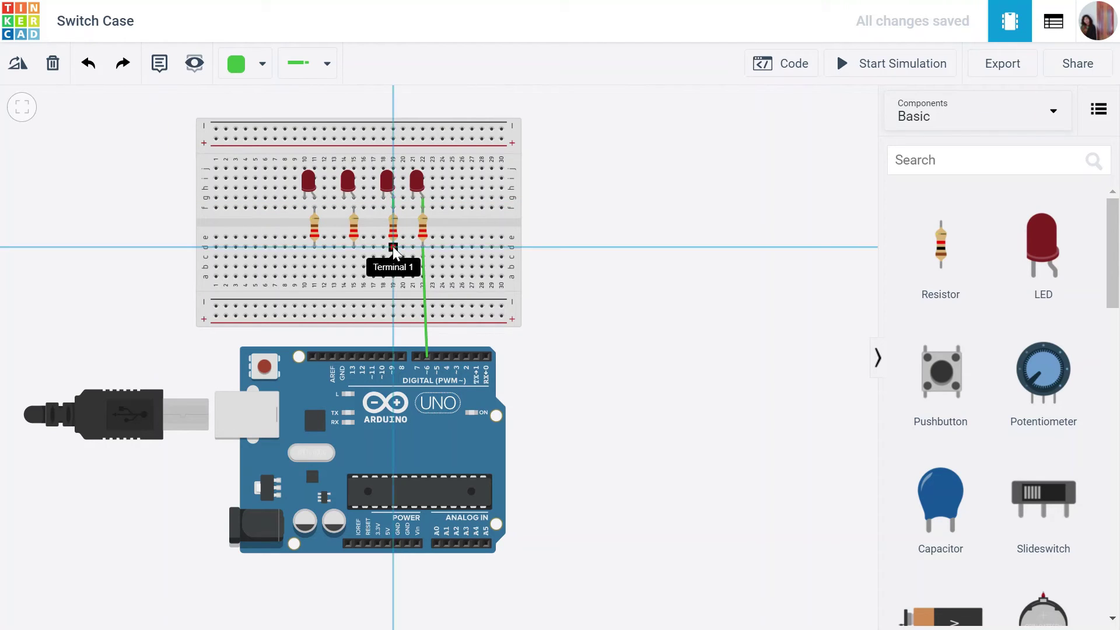
click(391, 353)
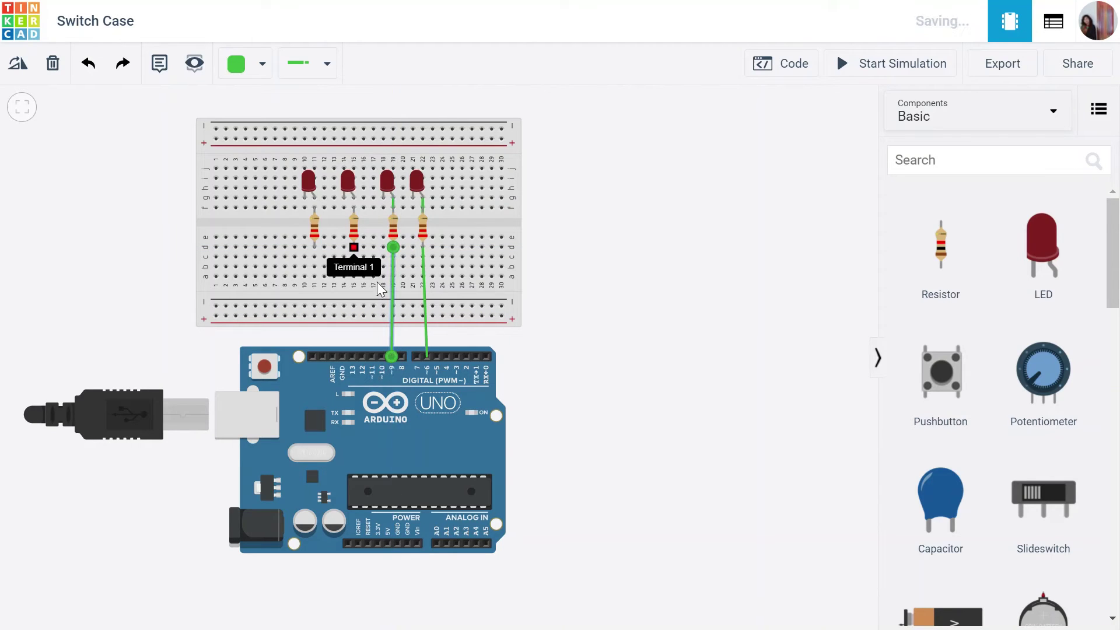
Step: Wire the second LED's anode to the column 15 resistor and that resistor's lower terminal to Arduino digital pin 12
click(354, 197)
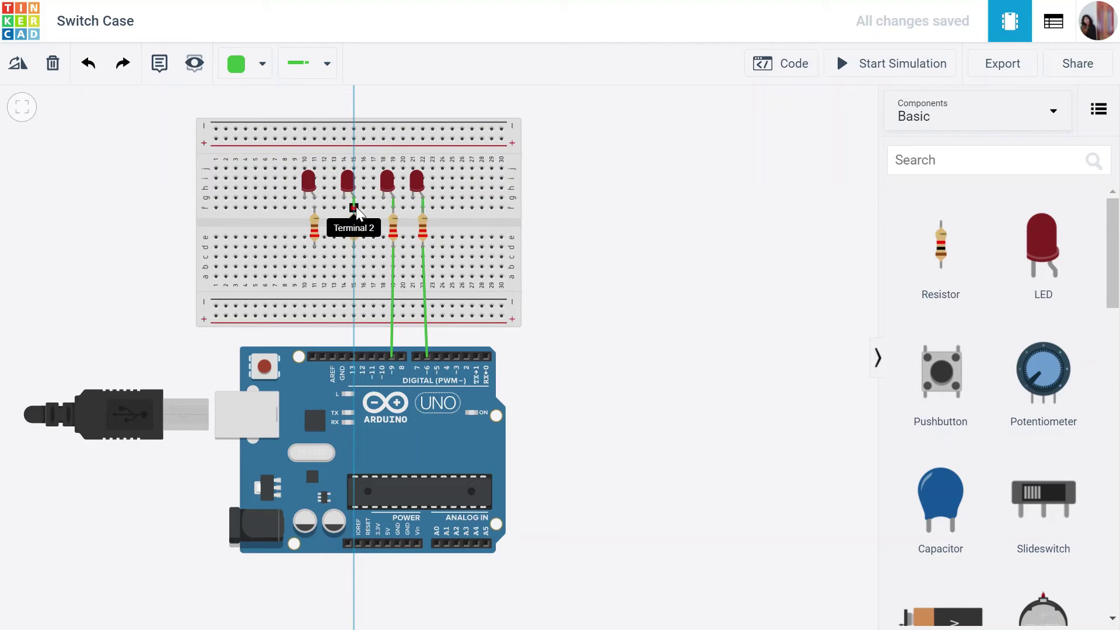
click(352, 212)
click(352, 205)
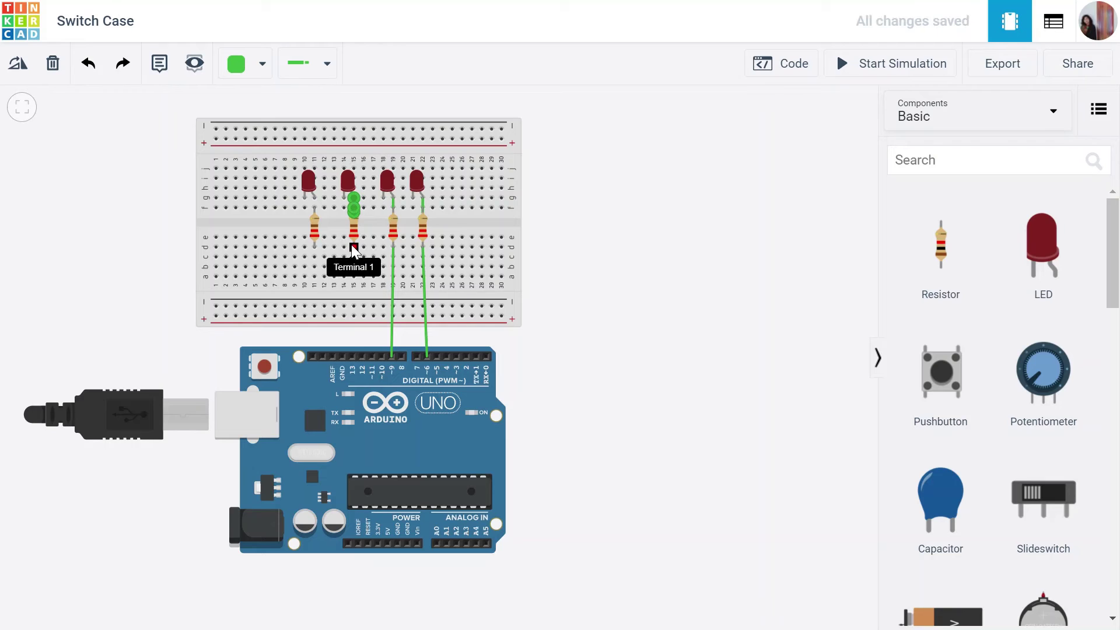
click(351, 244)
click(362, 353)
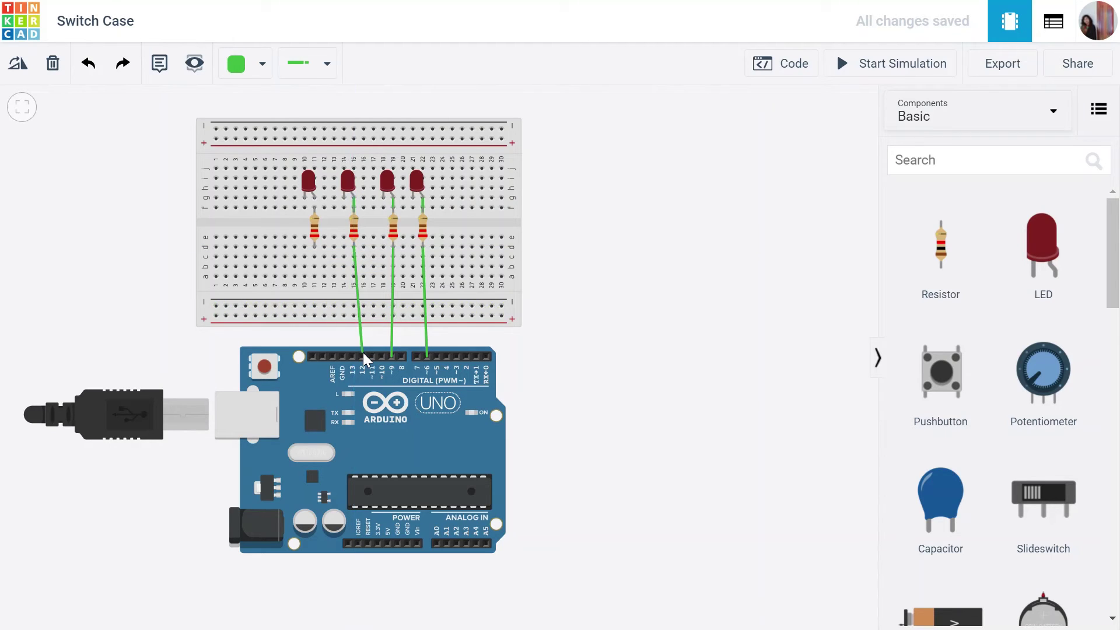
click(362, 356)
Step: Wire the leftmost LED's anode to its resistor and the resistor's lower terminal to Arduino digital pin 13
click(316, 196)
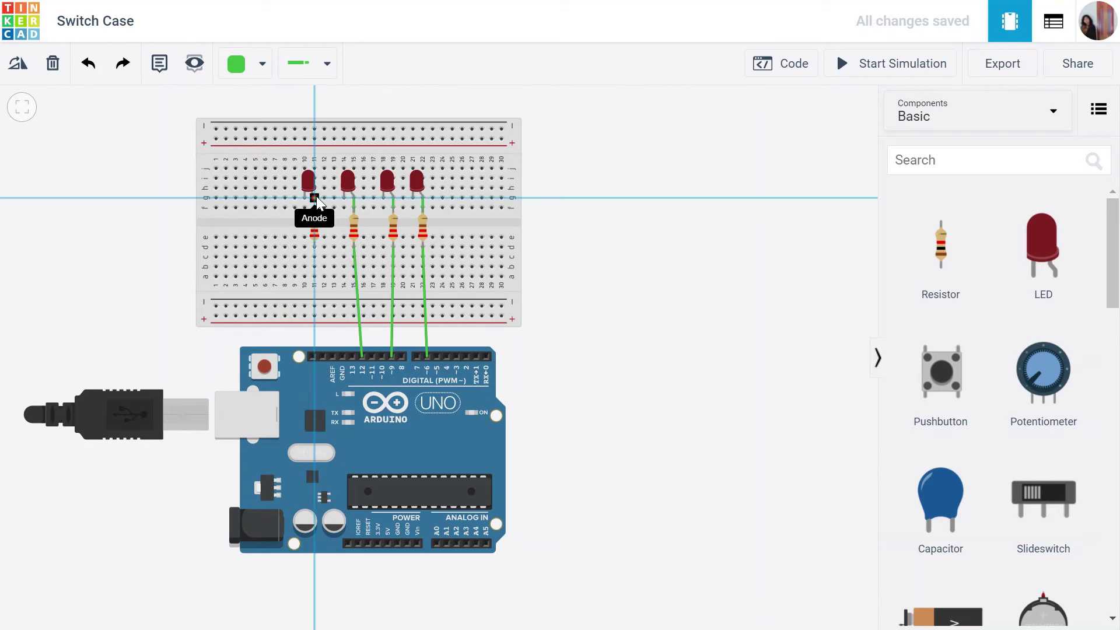
click(315, 206)
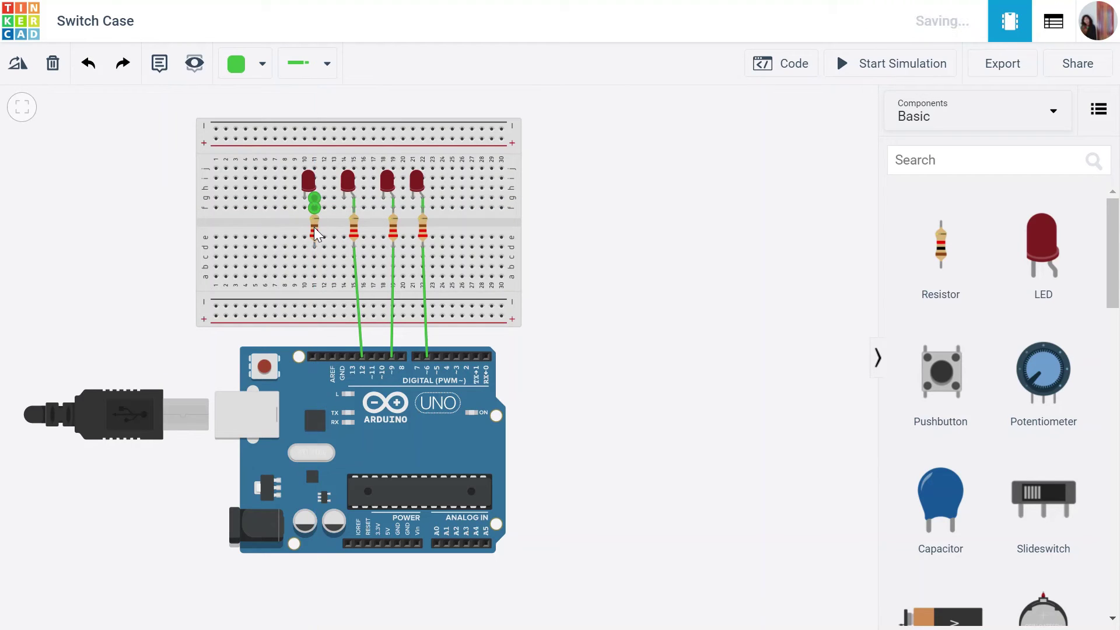
click(313, 247)
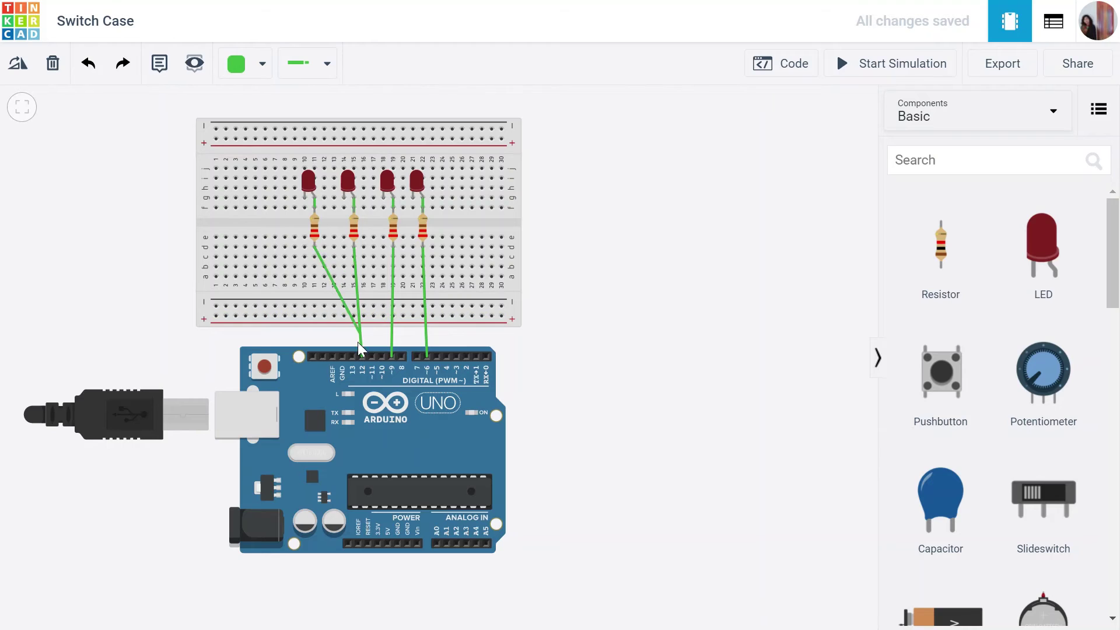
click(351, 354)
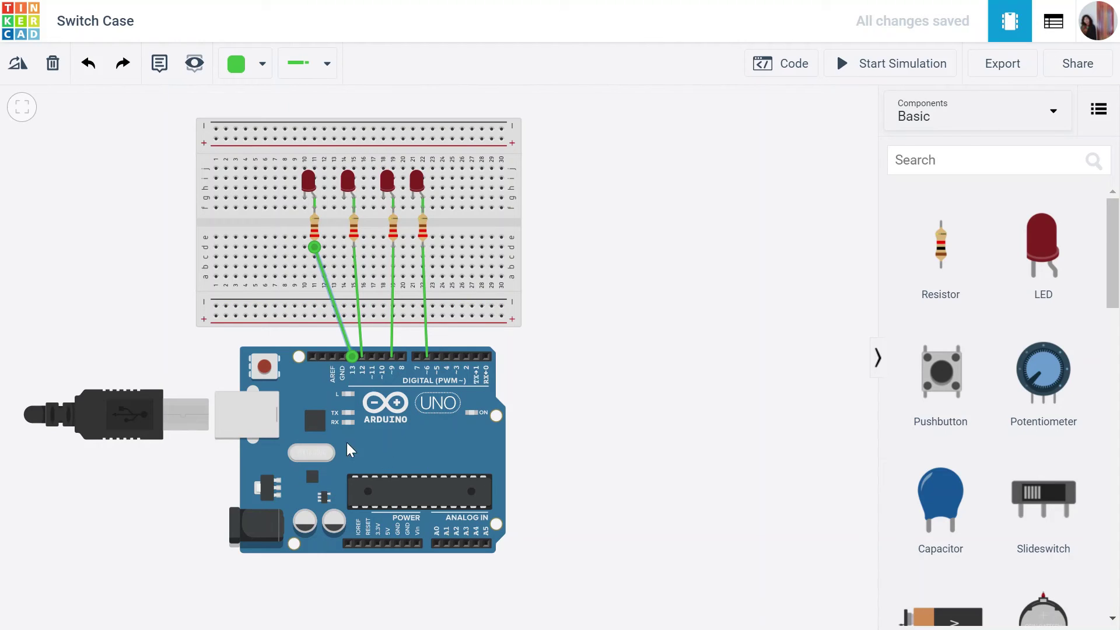
Step: Wire the Arduino's GND pin beside pin 13 around the outside to the first hole of the breadboard's lower negative rail
click(343, 357)
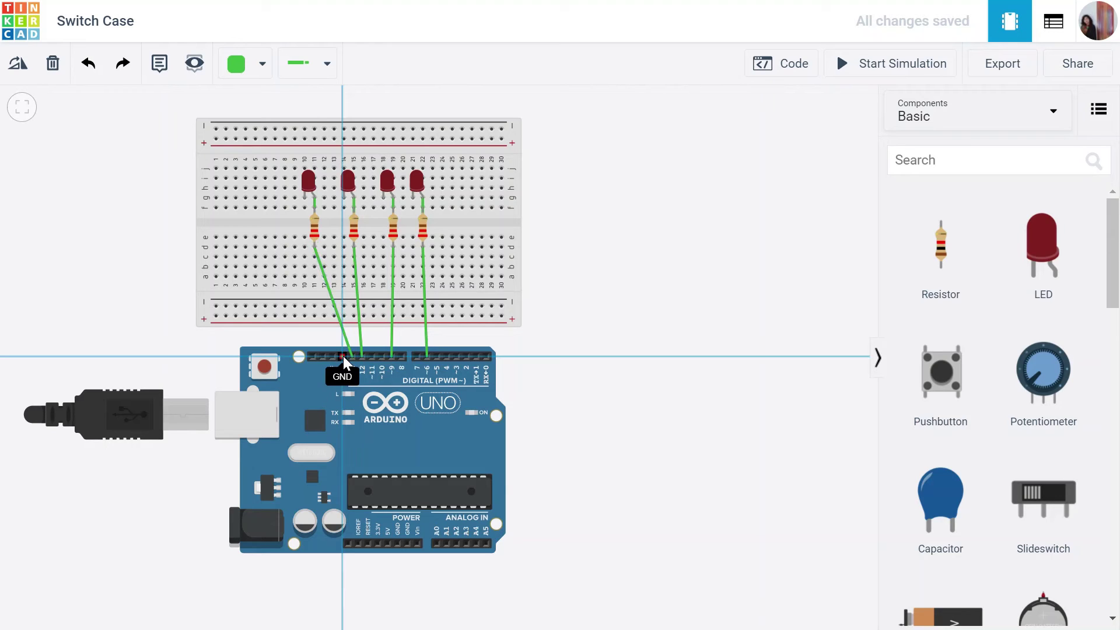
click(173, 357)
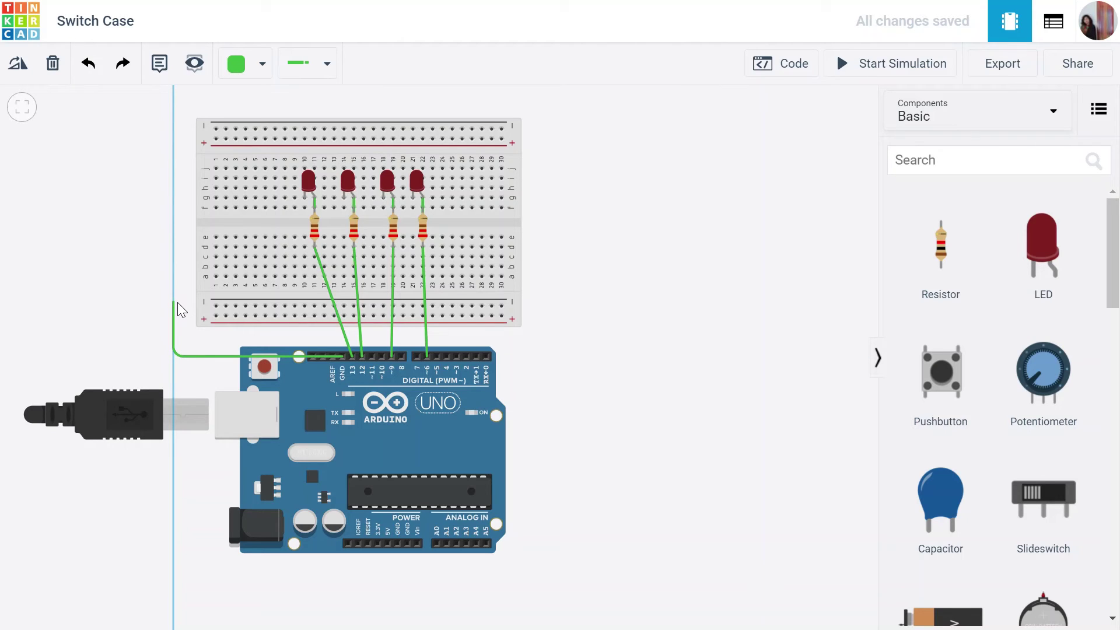
click(177, 302)
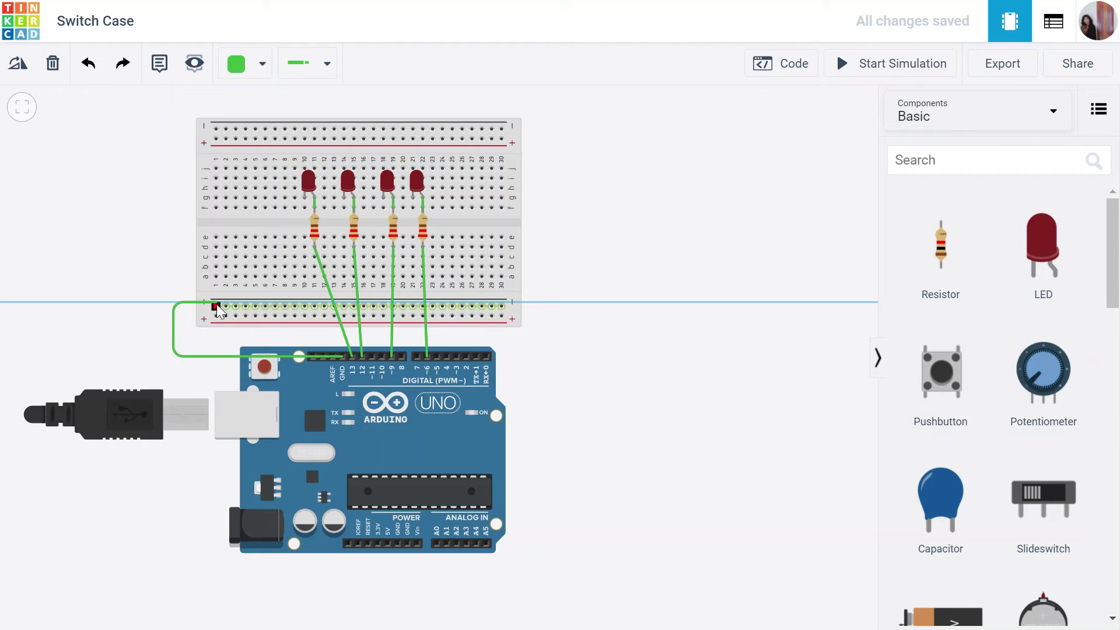
click(216, 305)
mouse_move(175, 305)
mouse_down()
mouse_move(173, 316)
mouse_move(173, 305)
mouse_up()
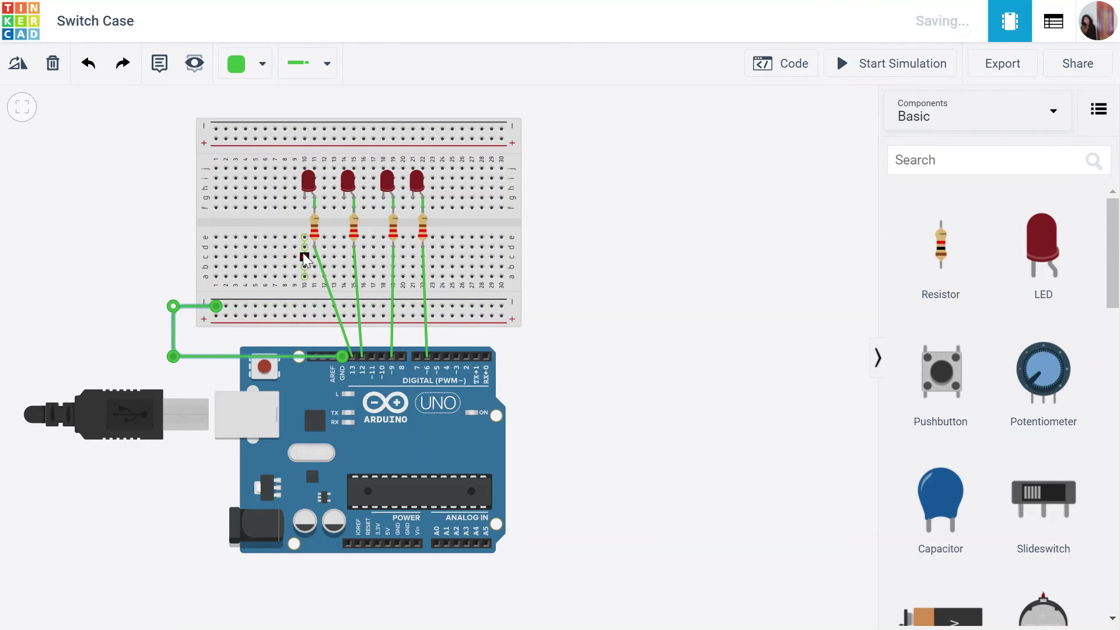
Step: Wire the cathodes of the leftmost and second LEDs straight down to the breadboard's lower negative rail
click(306, 197)
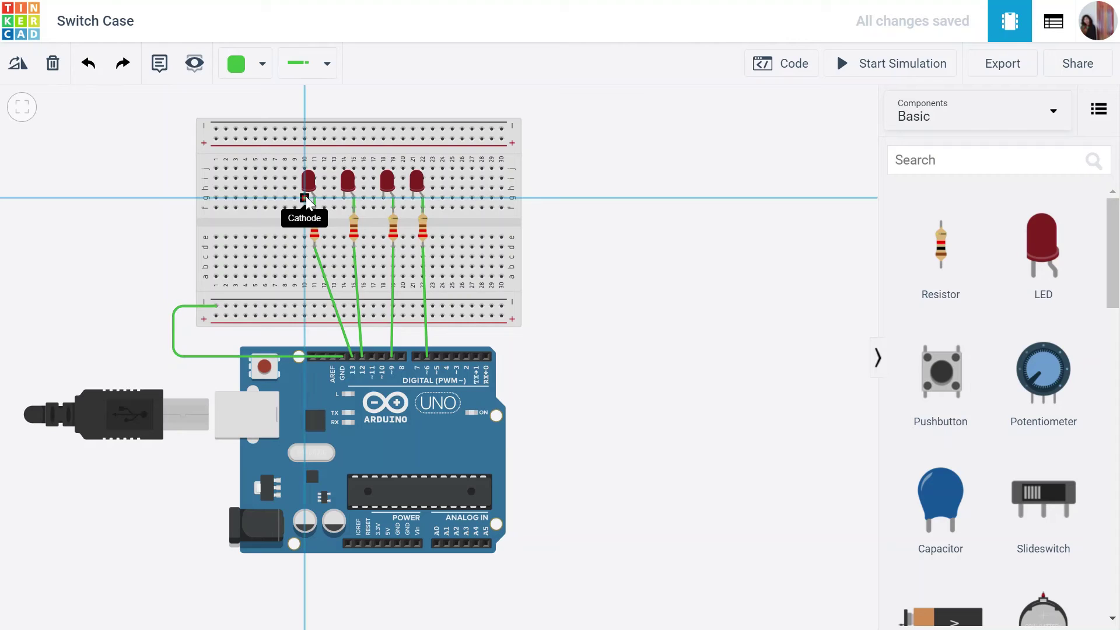
click(306, 306)
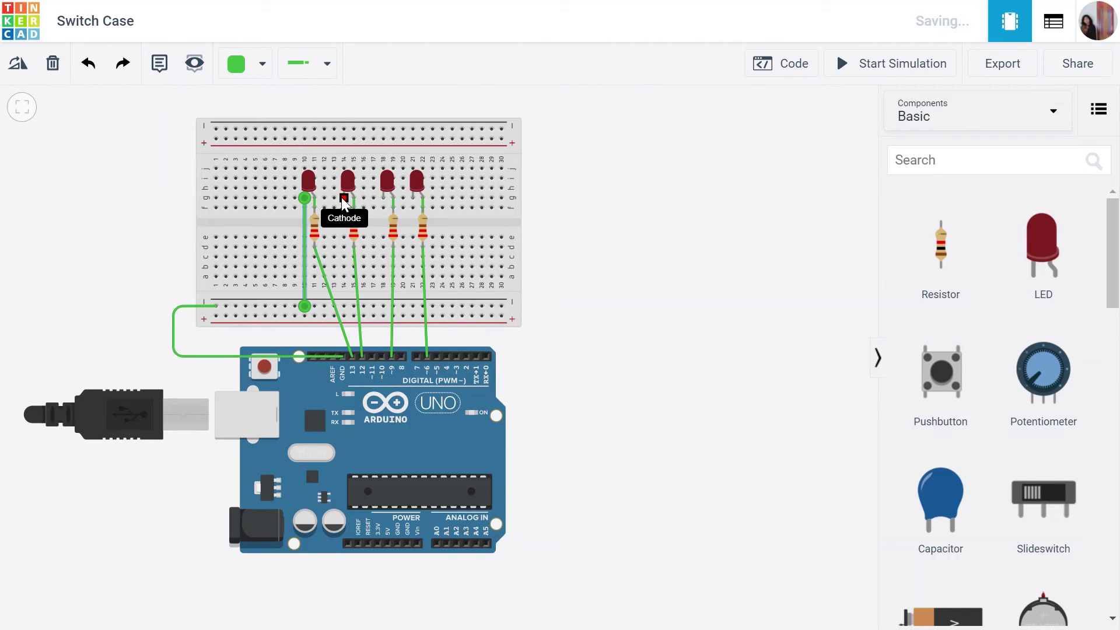
click(343, 198)
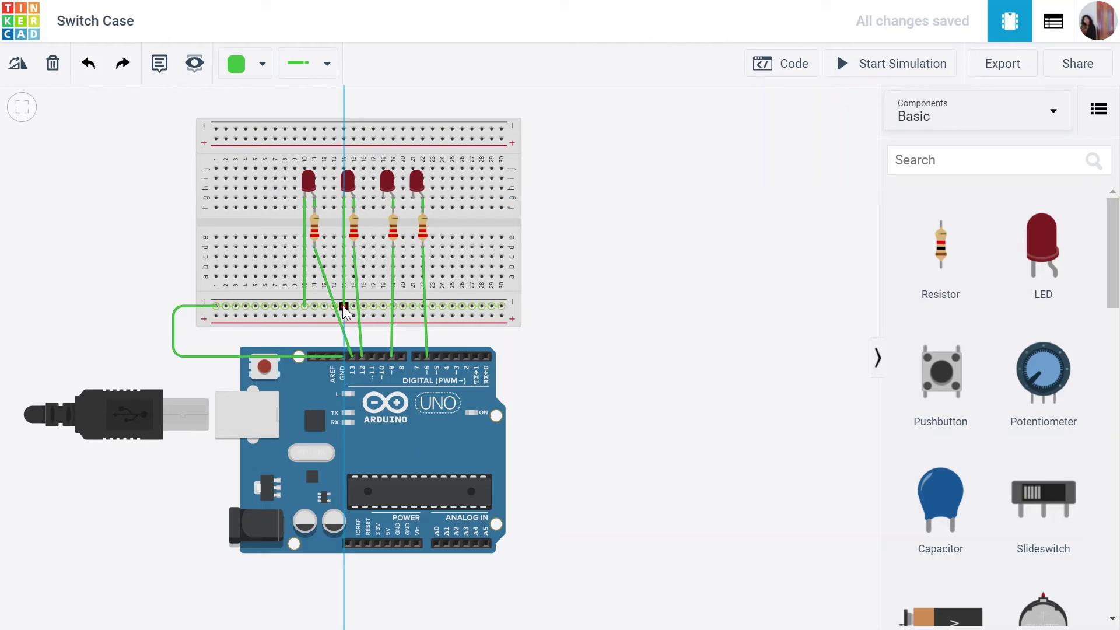
Step: Recolour the two LED cathode wires and the Arduino GND wire black
click(304, 247)
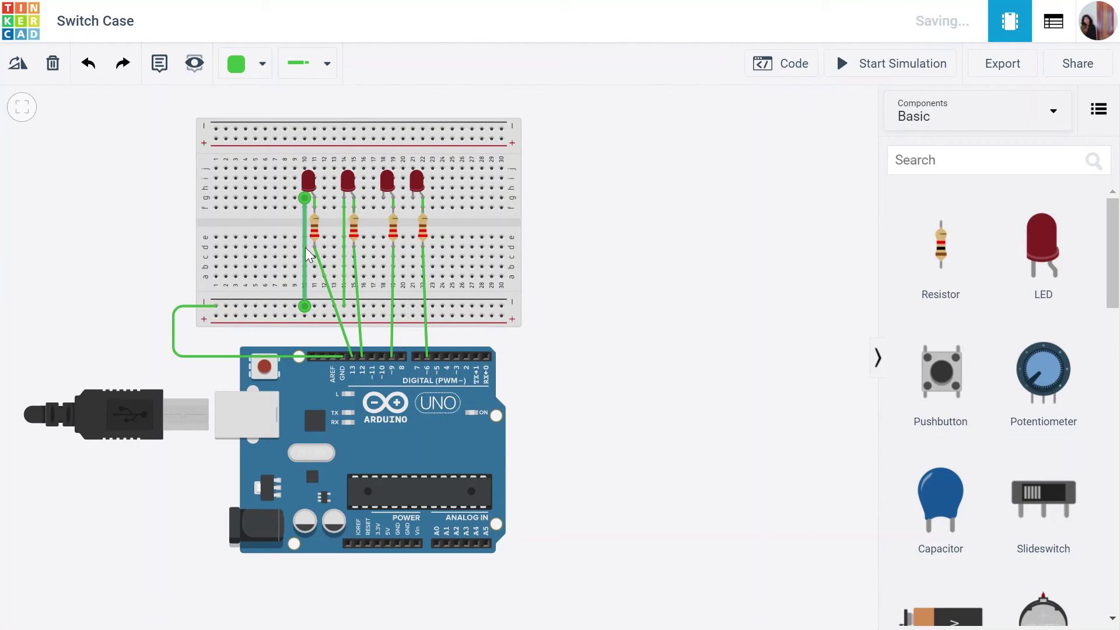
click(252, 70)
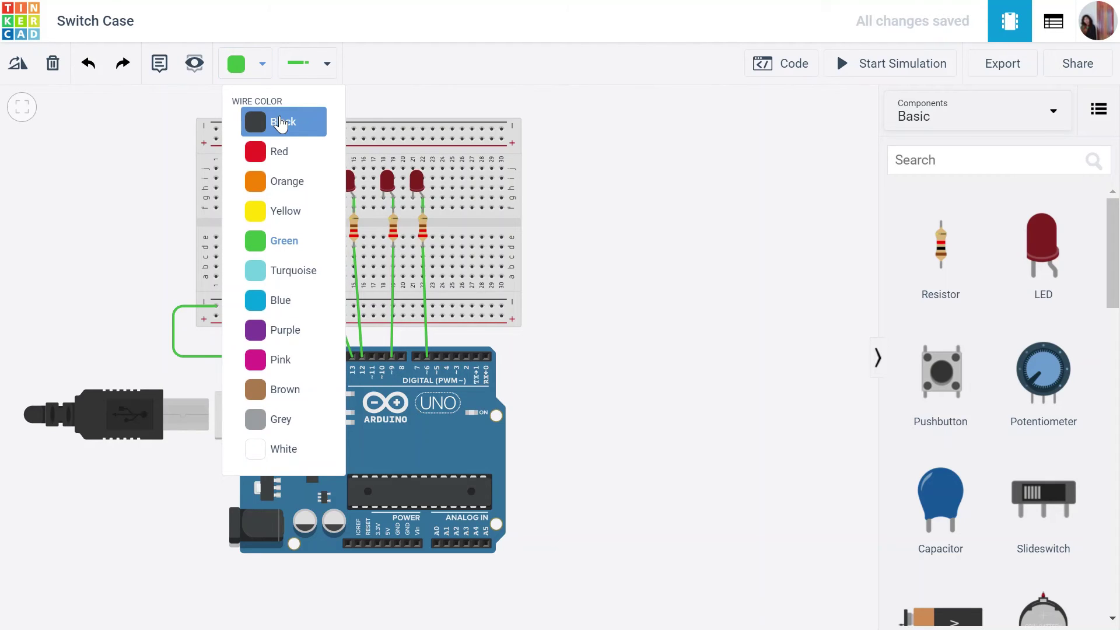
click(281, 123)
click(344, 253)
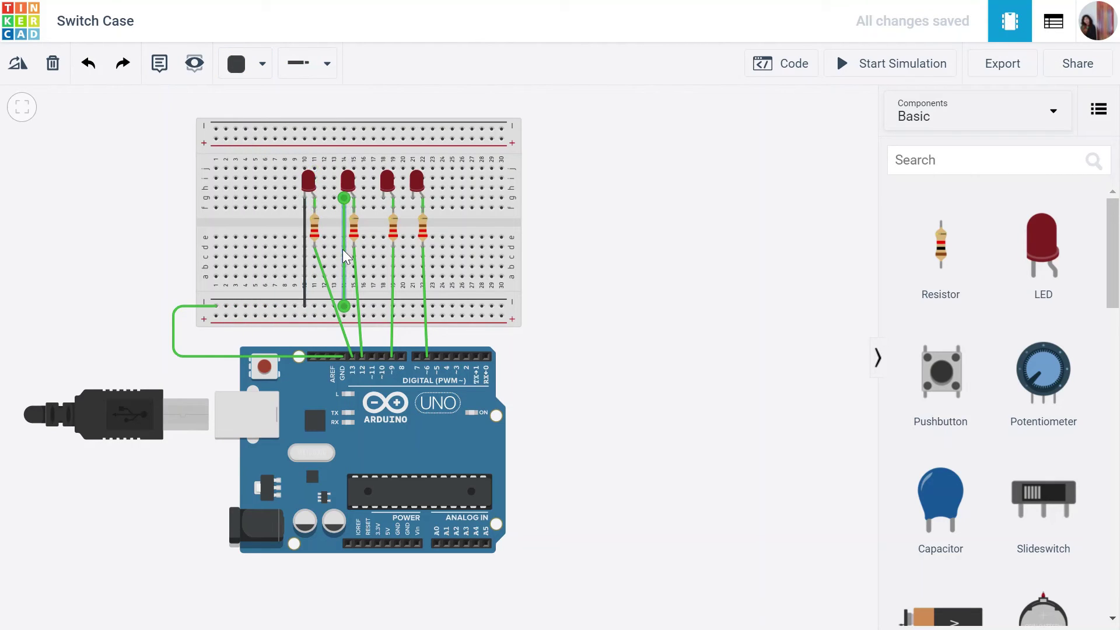
click(255, 64)
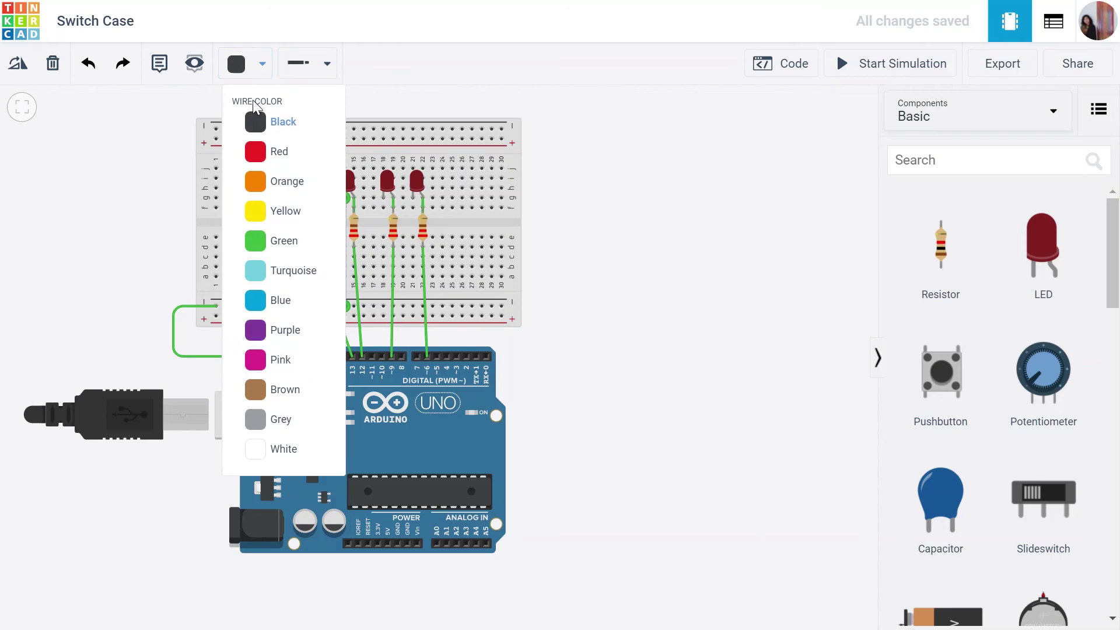
click(271, 122)
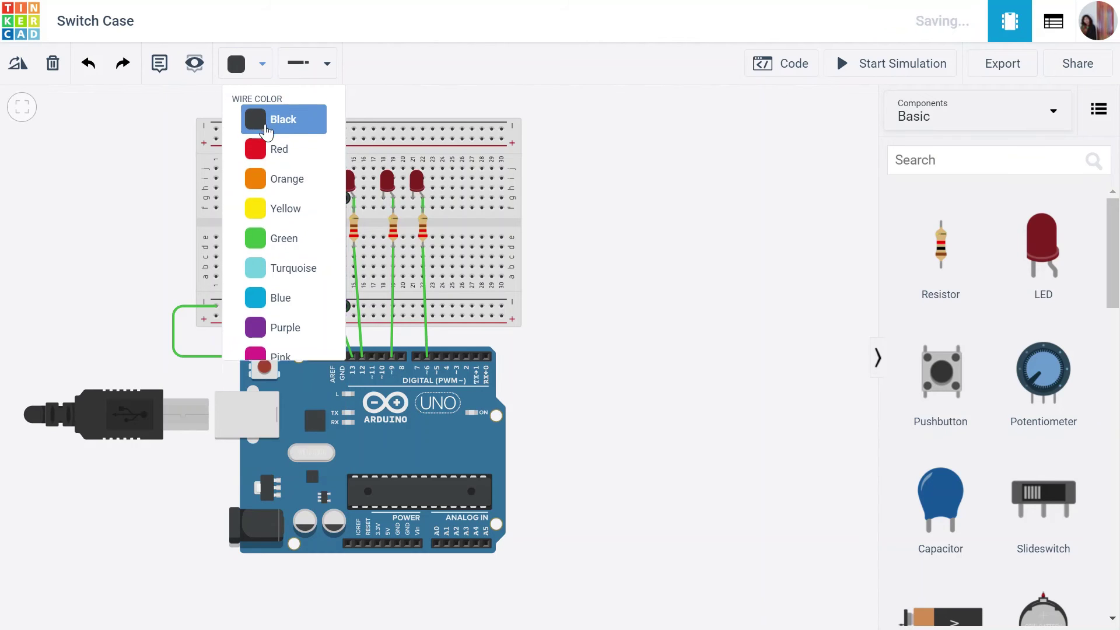
click(190, 306)
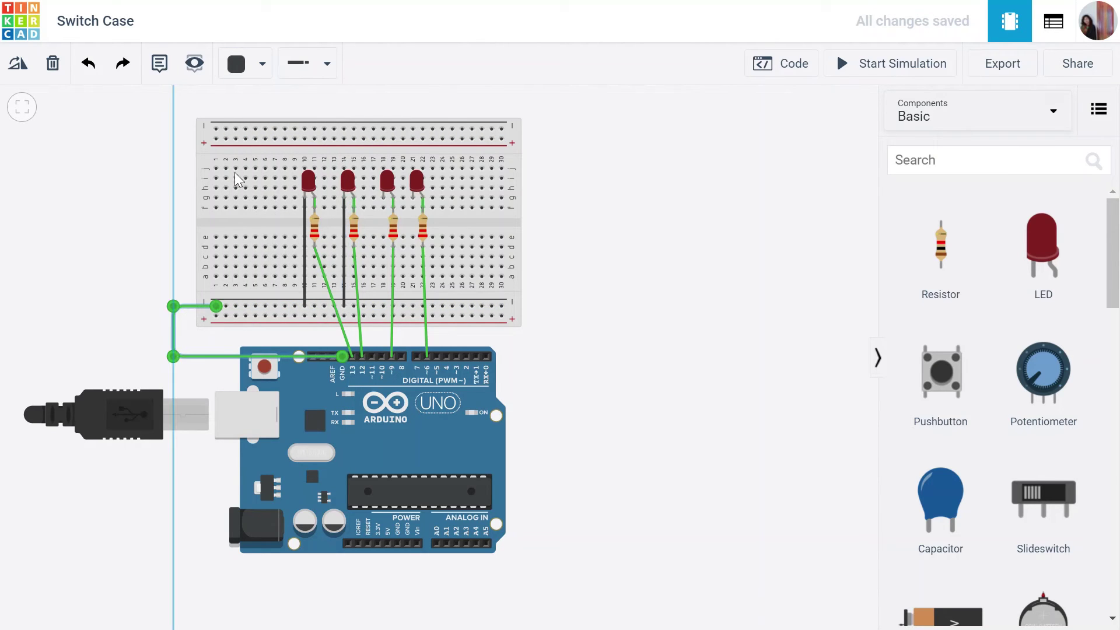
click(257, 65)
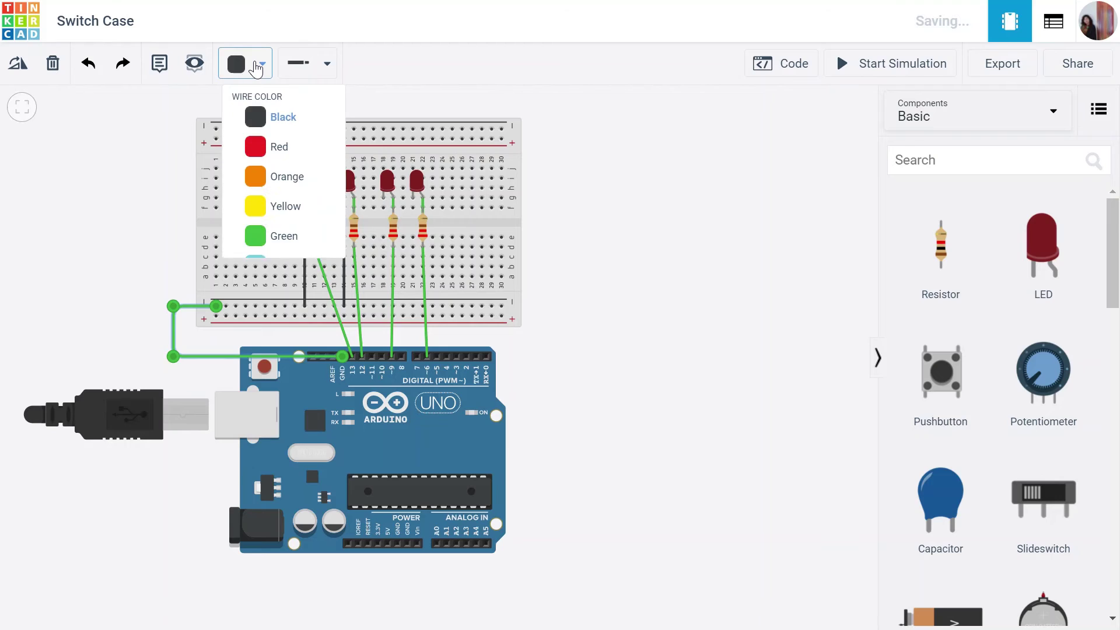
click(272, 118)
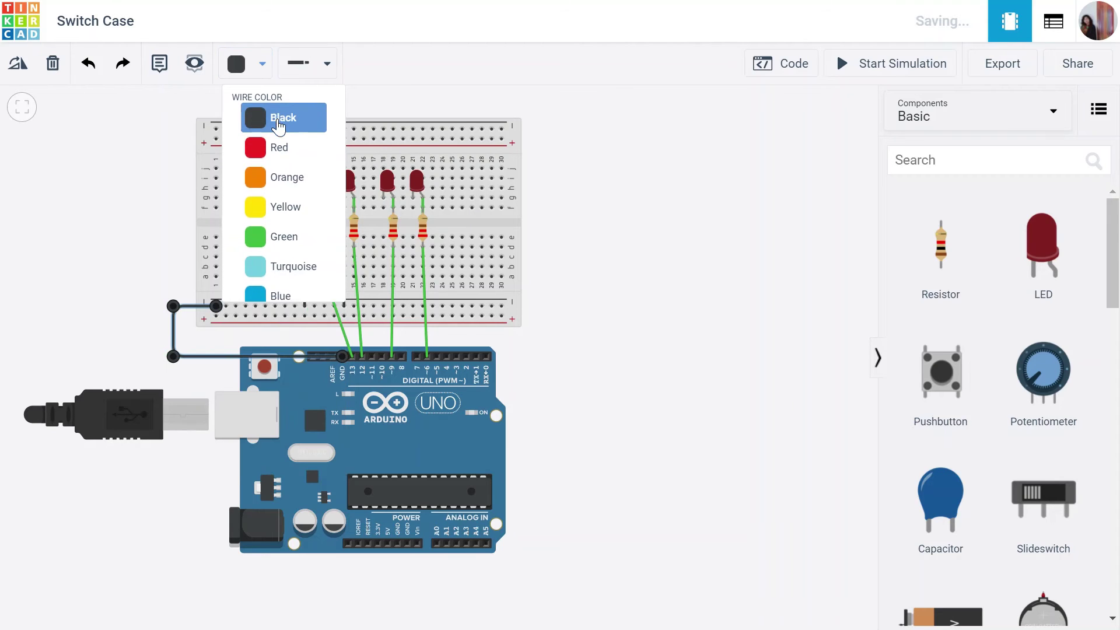
Step: Wire the cathodes of the third and rightmost LEDs straight down to the lower negative rail with black wires
click(383, 198)
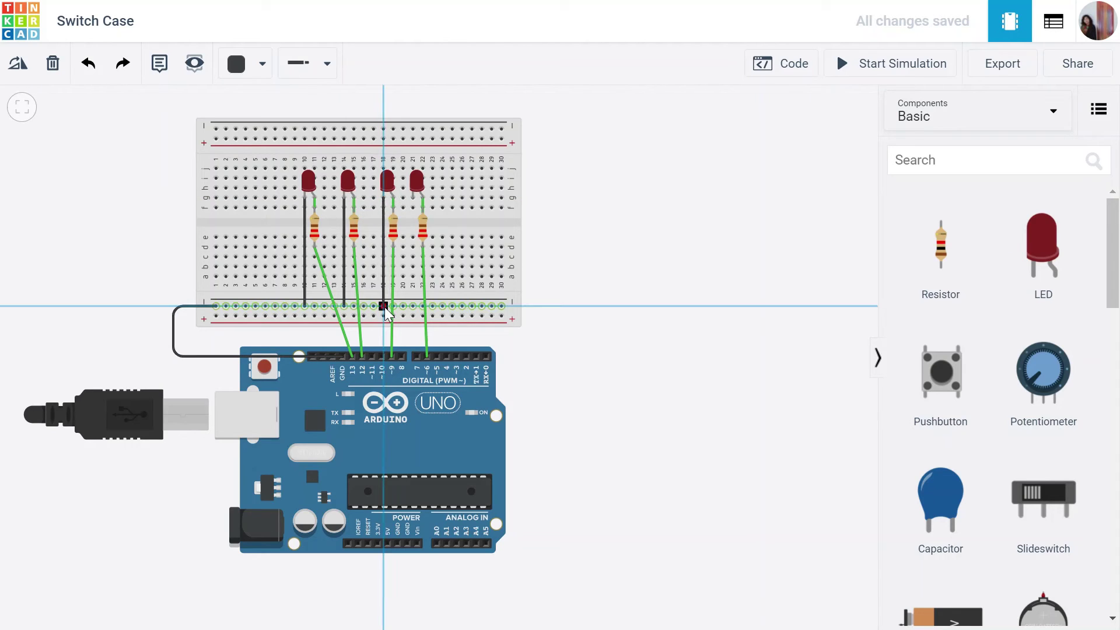
click(383, 306)
click(414, 199)
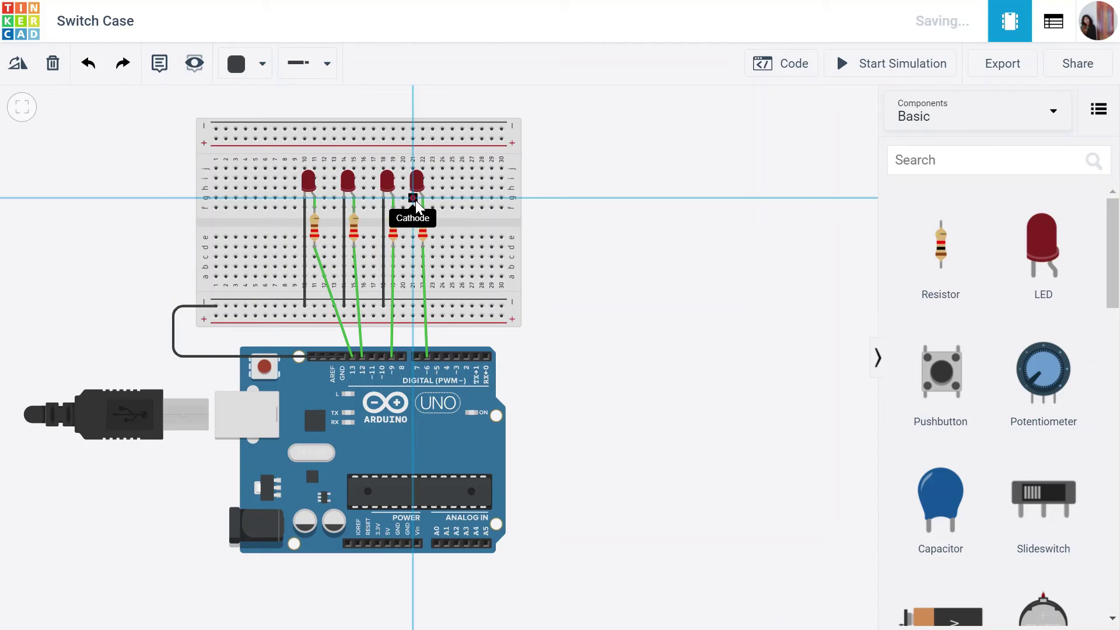
click(415, 306)
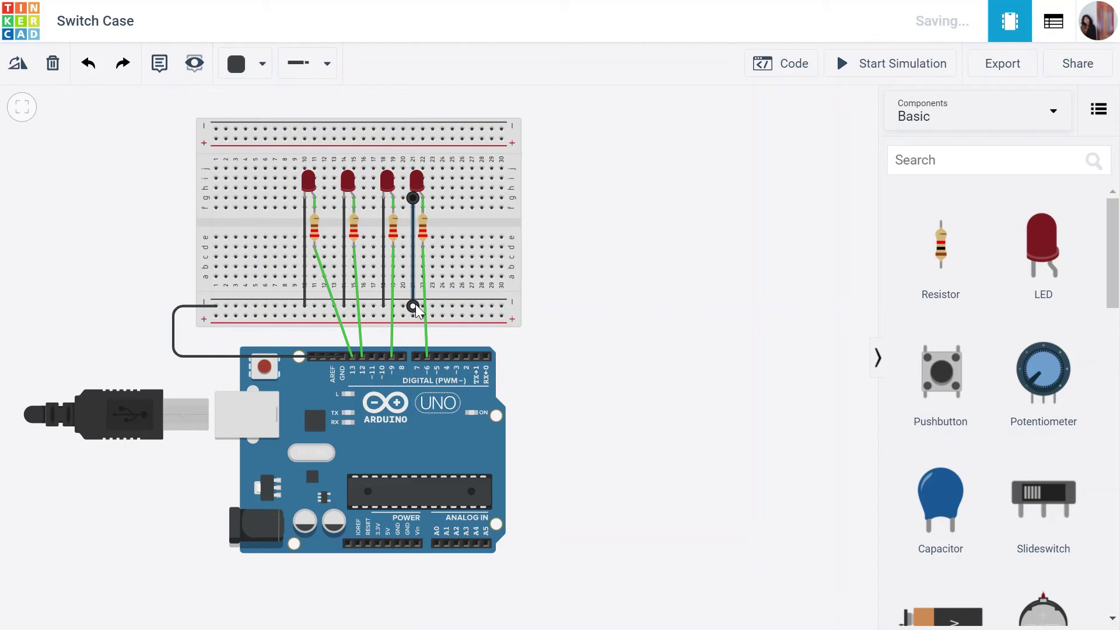
click(594, 224)
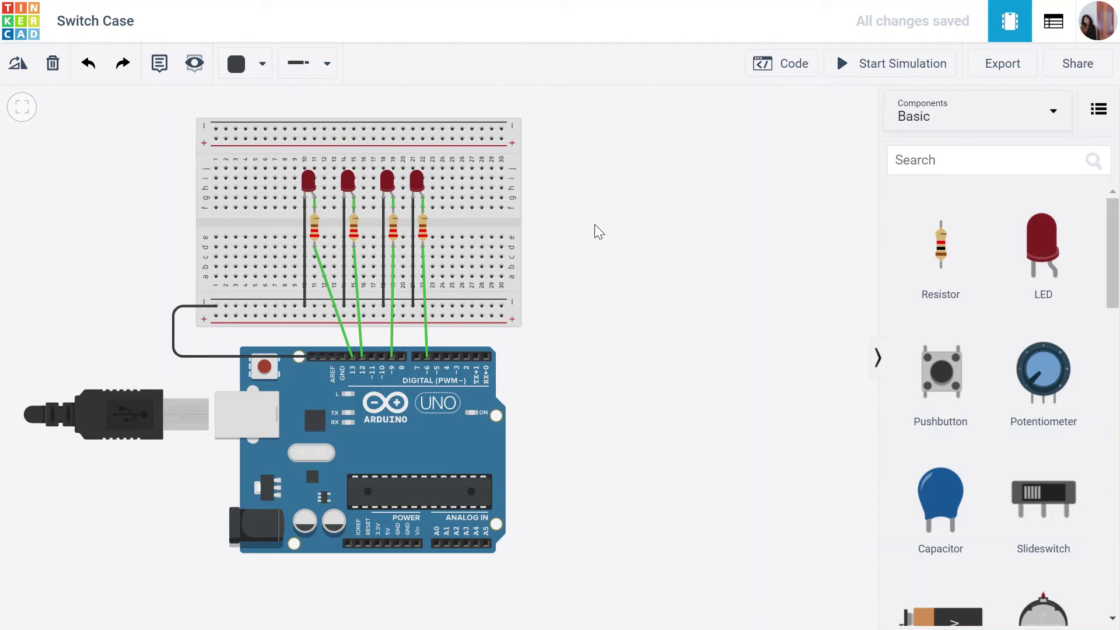
click(897, 129)
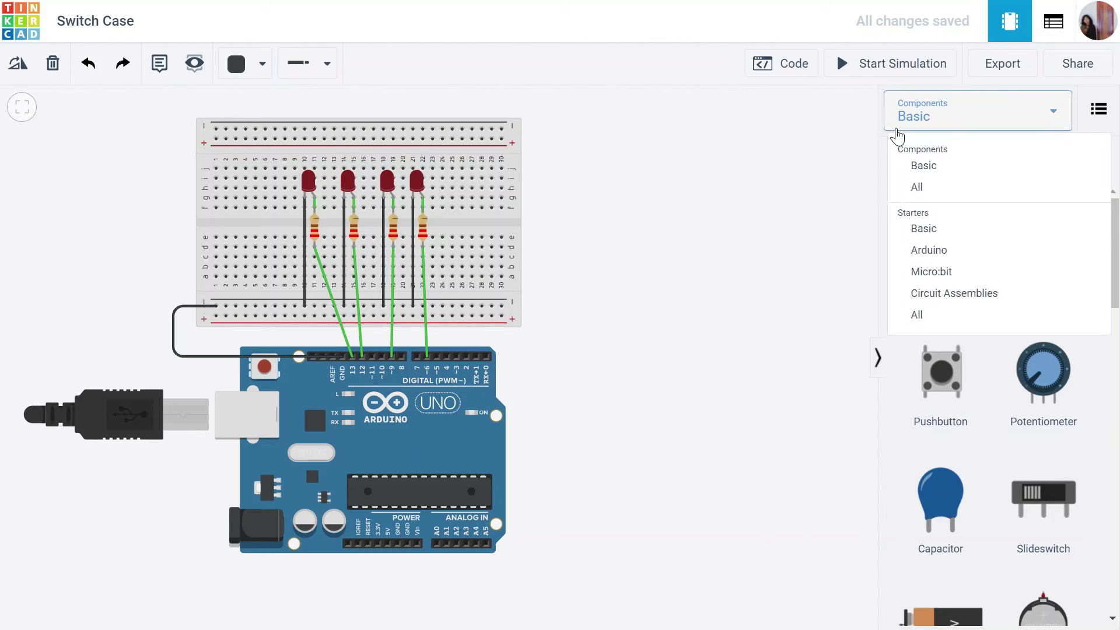
click(848, 166)
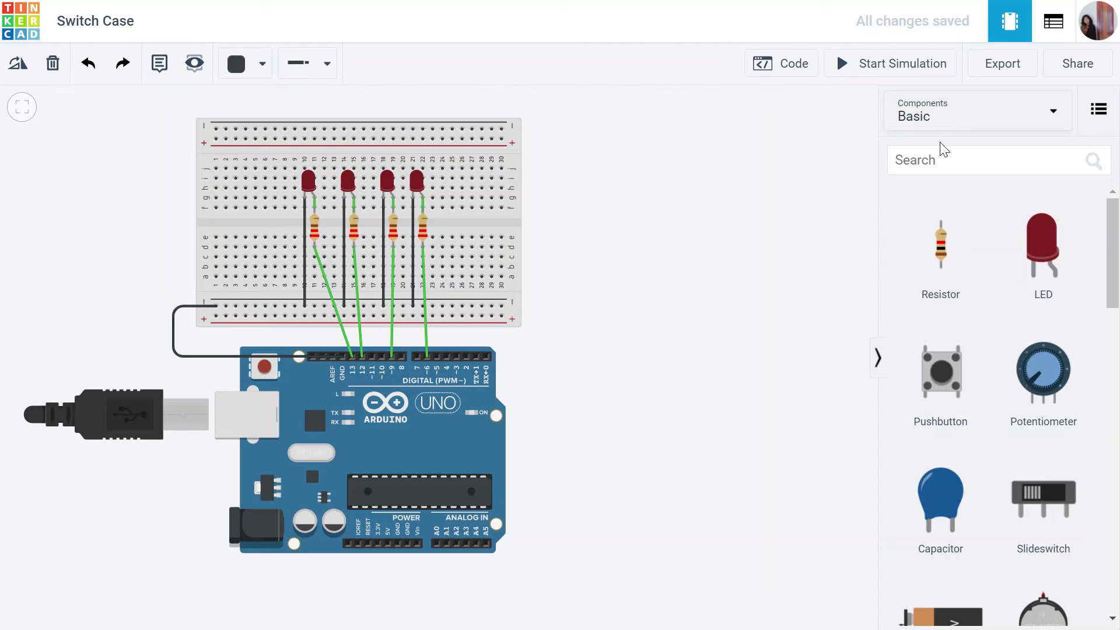
Step: Open the Arduino's code editor and switch it from Blocks to Text, accepting the loss of the blocks
click(791, 69)
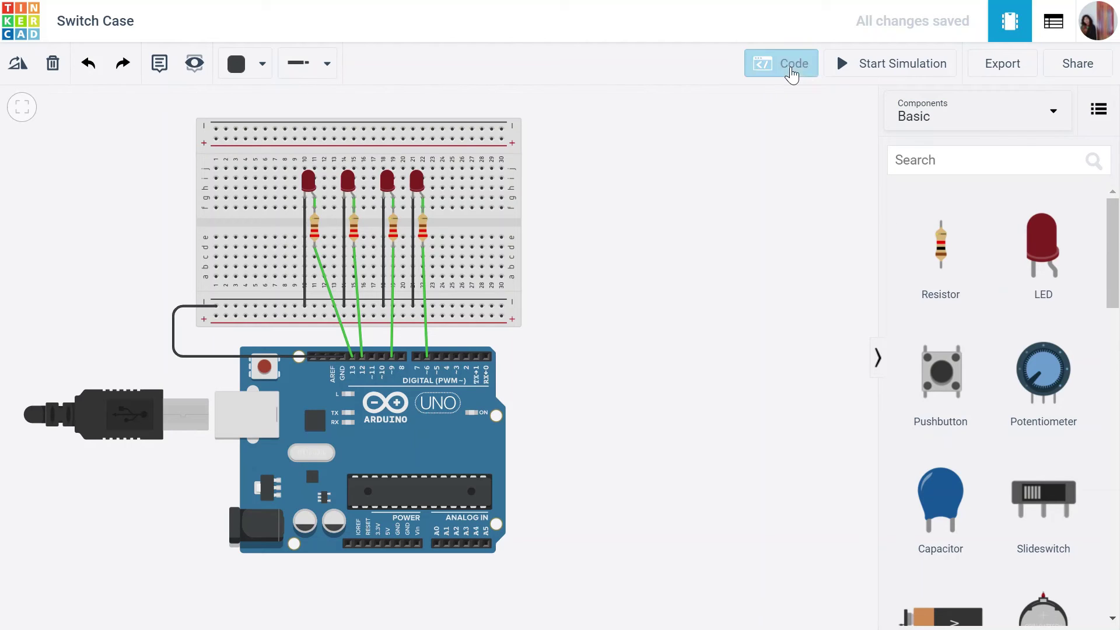
click(667, 116)
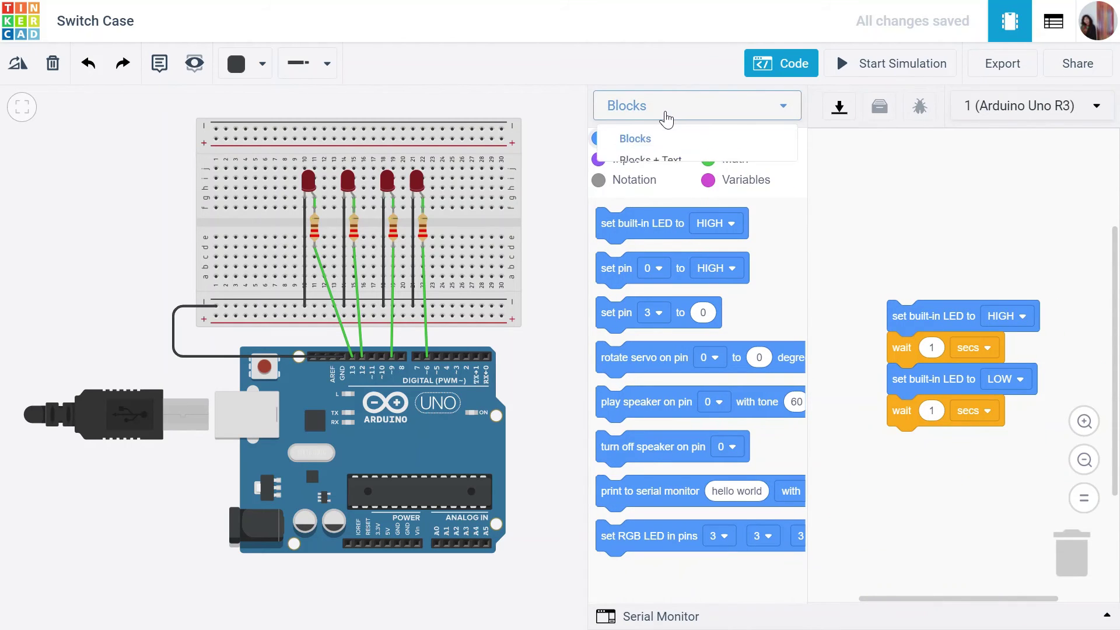
click(640, 188)
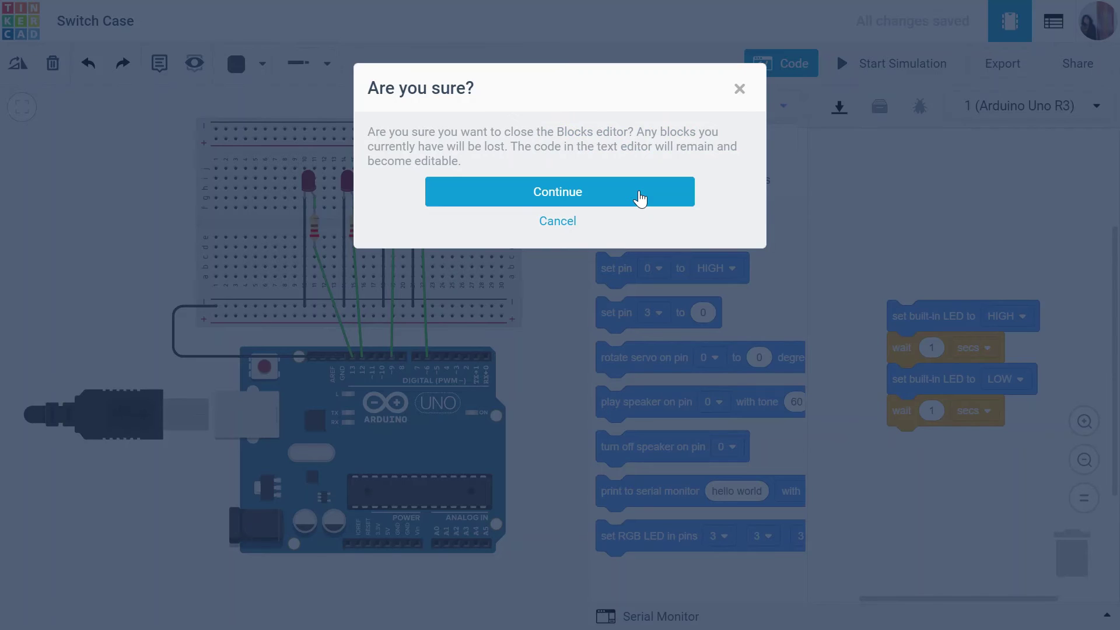
click(642, 198)
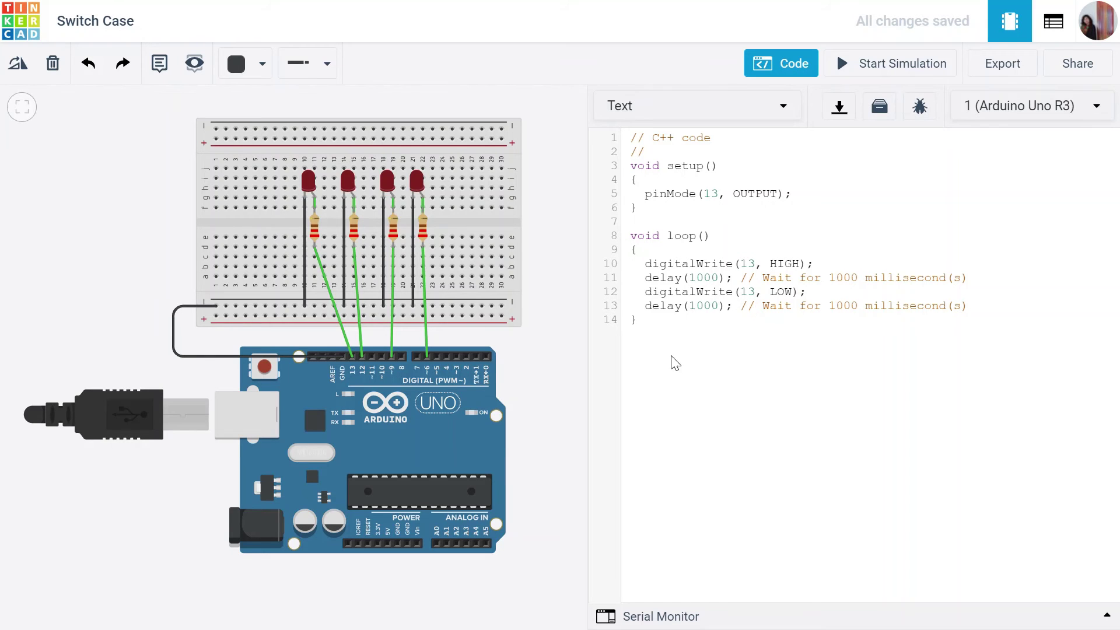
Step: Replace the default code with a switch-case sketch: Serial.begin(9600), output pins 2, 5, 8, 12, int a = 5, cases 1–4 writing HIGH, default writing LOW
drag(657, 333, 634, 147)
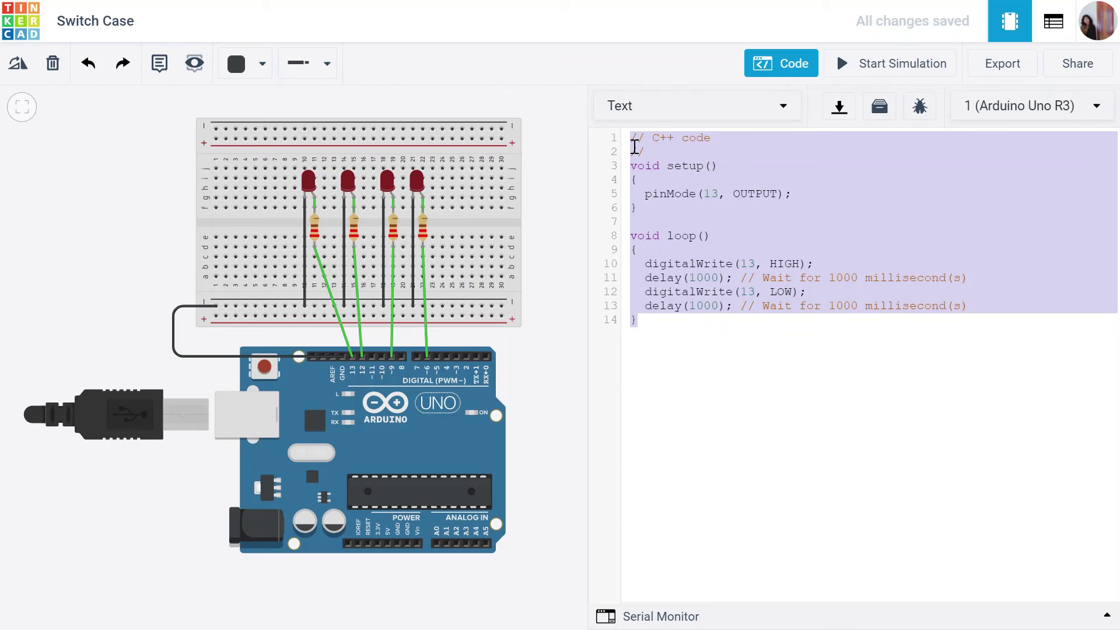
text(void setup() {   Serial.begin(9600);    pinMode(2, OUTPUT);    pinMode(5, OUTPUT);    pinMode(8, OUTPUT);    pinMode(12, OUTPUT); } void loop() {    int a = 5;     switch (a)     {       case 1:         digitalWrite(2, HIGH);         break;       case 2:         digitalWrite(5, HIGH);         break;       case 3:         digitalWrite(8, HIGH);         break;       case 4:         digitalWrite(12, HIGH);         break;       default:            digitalWrite(2, LOW);           digitalWrite(5, LOW);           digitalWrite(8, LOW);           digitalWrite(12, LOW);      }   })
scroll(761, 211, up, 1)
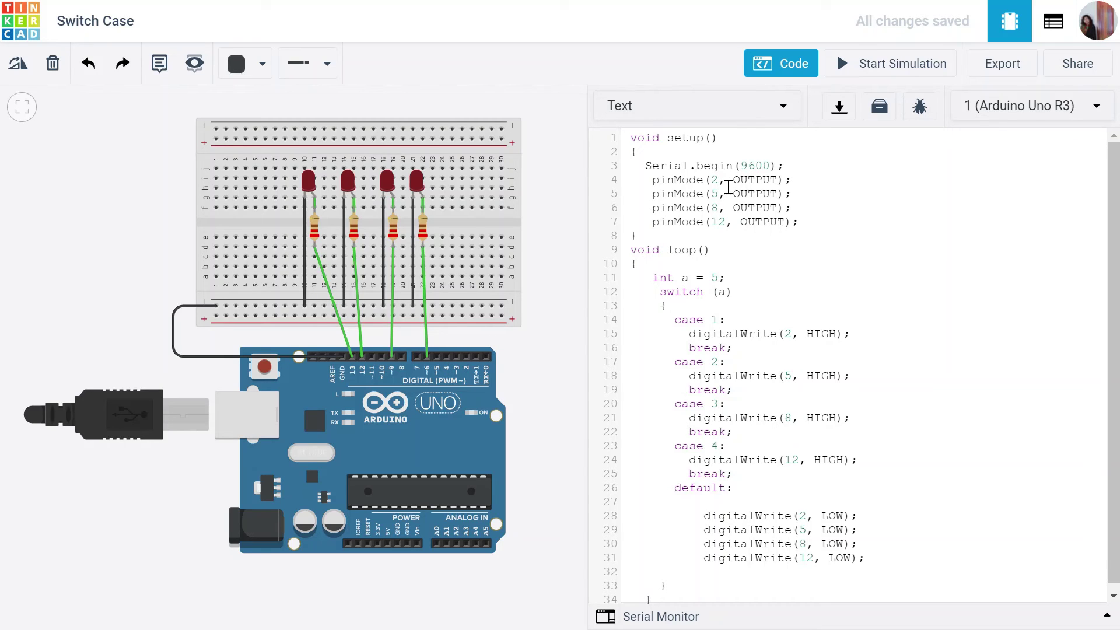
Step: Set the four pinMode pins in setup() to 6, 9, 12 and 13, and set variable a to 3
key(BackSpace)
text(6)
key(Down)
key(BackSpace)
text(9)
key(Down)
key(BackSpace)
text(12)
key(Down)
key(BackSpace)
text(3)
key(BackSpace)
text(3)
Step: Set the digitalWrite HIGH pins in cases 1 to 4 to 6, 9, 12 and 13
scroll(721, 277, down, 1)
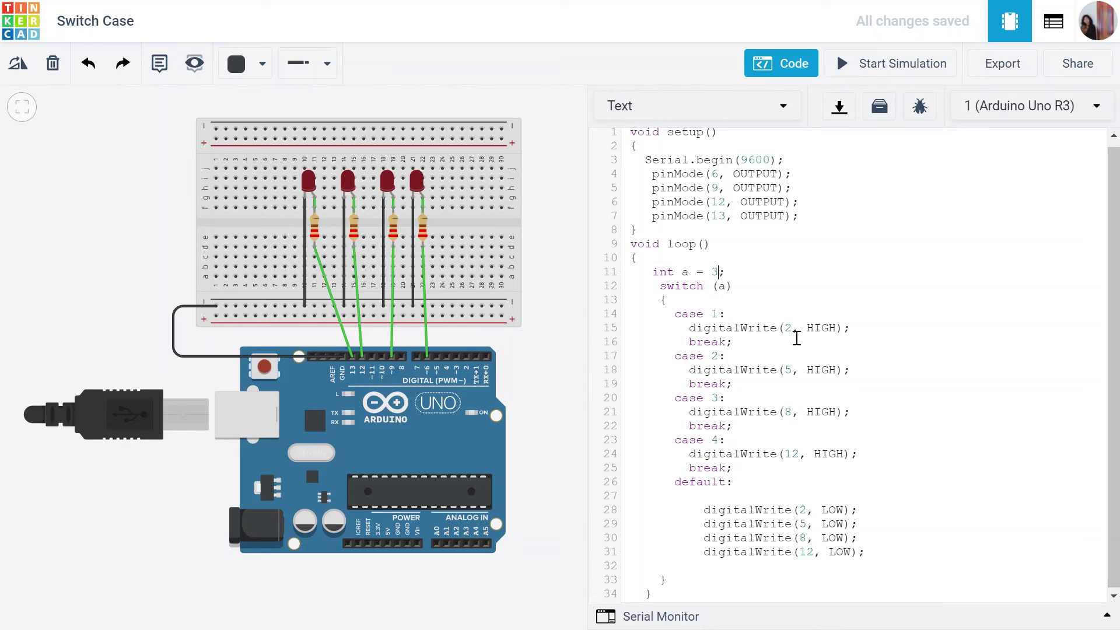
key(BackSpace)
text(6)
key(Down)
key(Down)
key(Down)
key(BackSpace)
text(9)
key(Down)
key(Down)
key(Down)
key(BackSpace)
text(12)
key(BackSpace)
text(3)
Step: Set the four digitalWrite LOW pins in the default branch to 6, 9, 12 and 13
key(BackSpace)
text(6)
key(Down)
key(BackSpace)
text(9)
key(Down)
key(BackSpace)
text(12)
key(Down)
key(BackSpace)
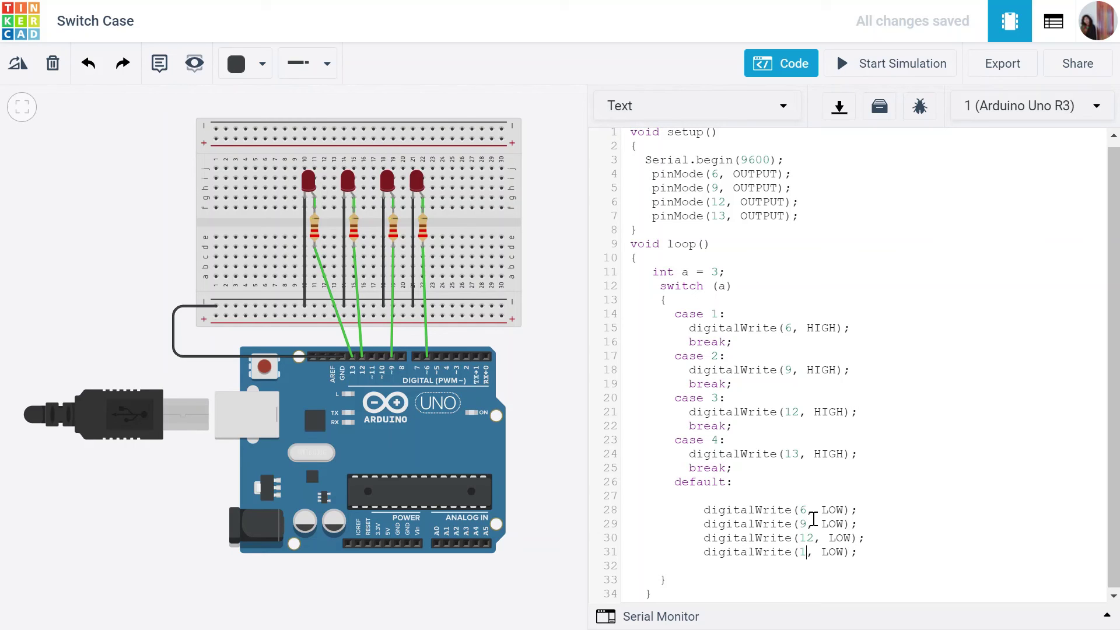
text(3)
Step: Run the simulation to check which LED lights for a = 3, and stop it
click(873, 70)
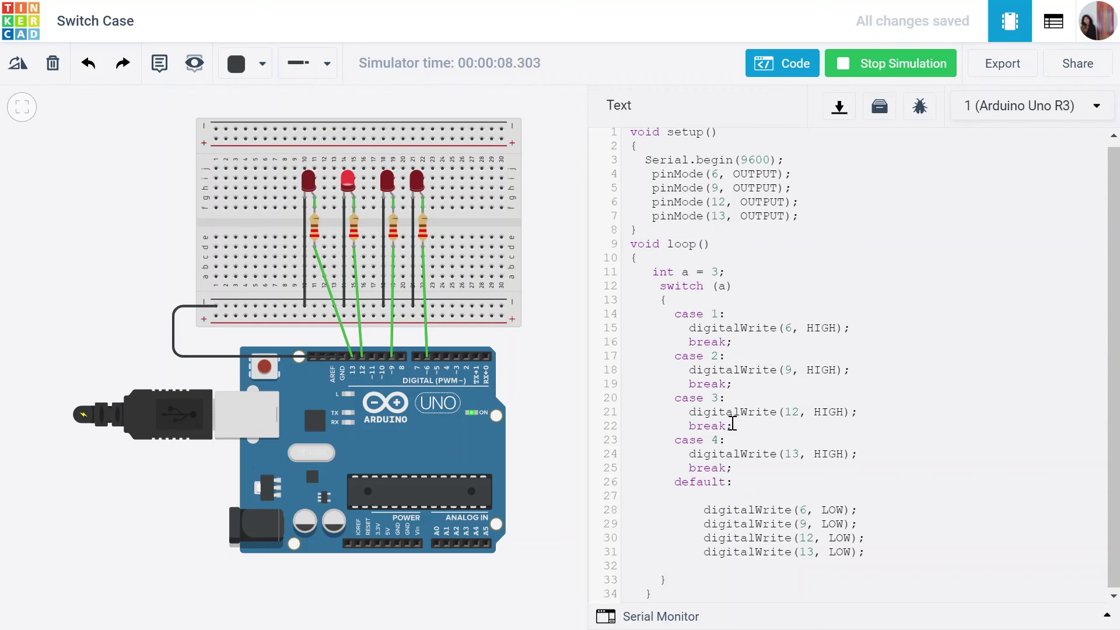
click(866, 67)
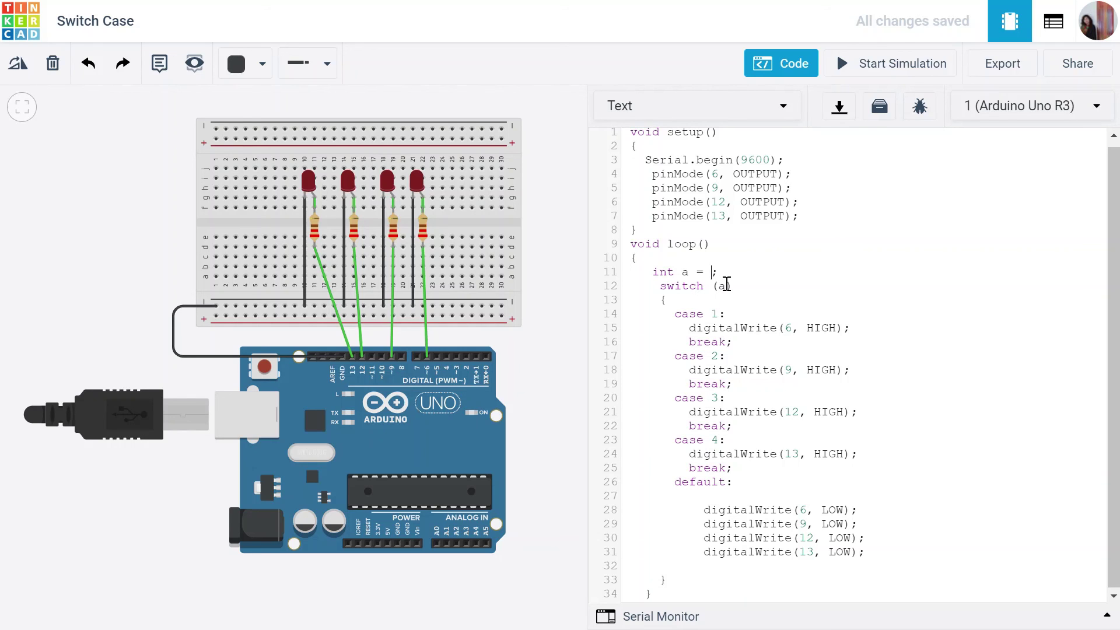
Step: Set variable a to 5, run the simulation to test the default branch, and stop it
text(5)
click(878, 69)
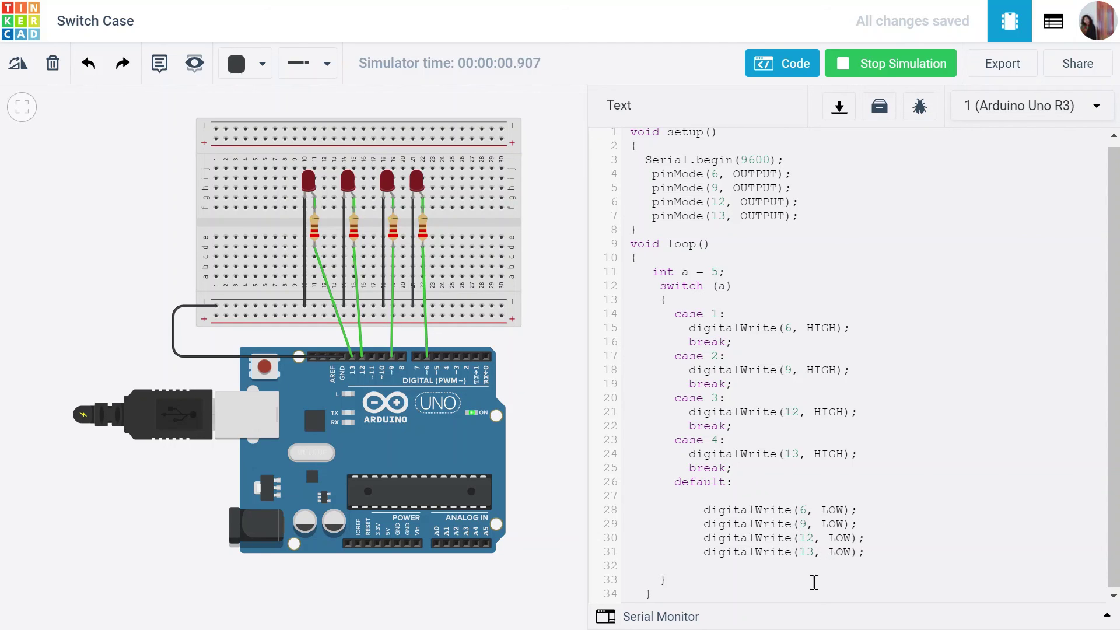
click(862, 67)
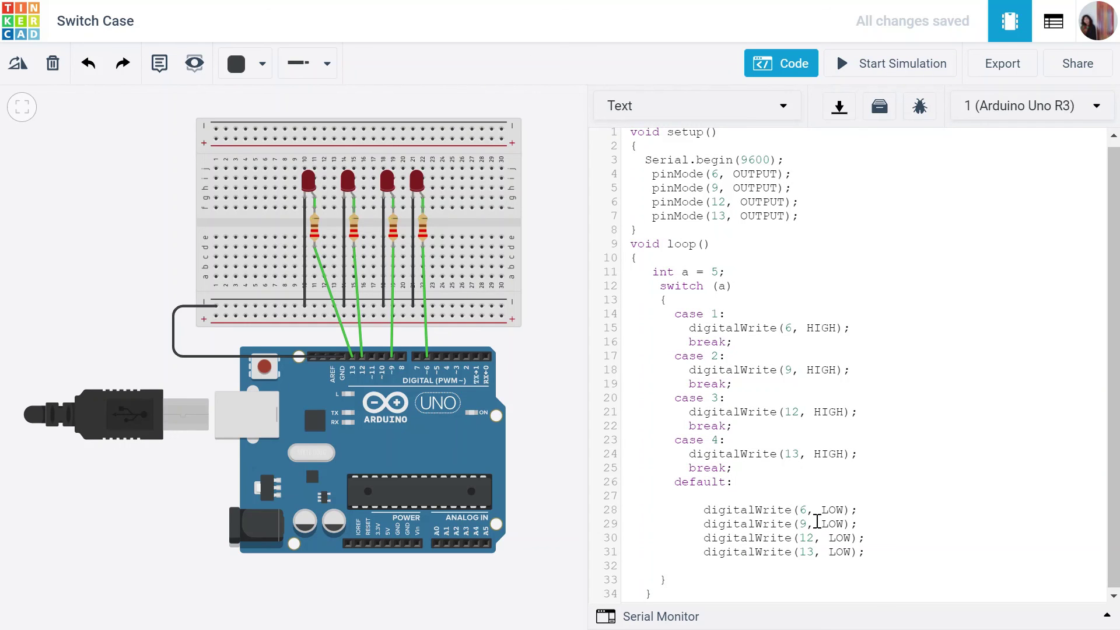
Step: Change the default branch's digitalWrite for pin 6 from LOW to HIGH and start the simulation
key(BackSpace)
text(6)
key(BackSpace)
key(BackSpace)
key(BackSpace)
text(HIGH)
click(871, 75)
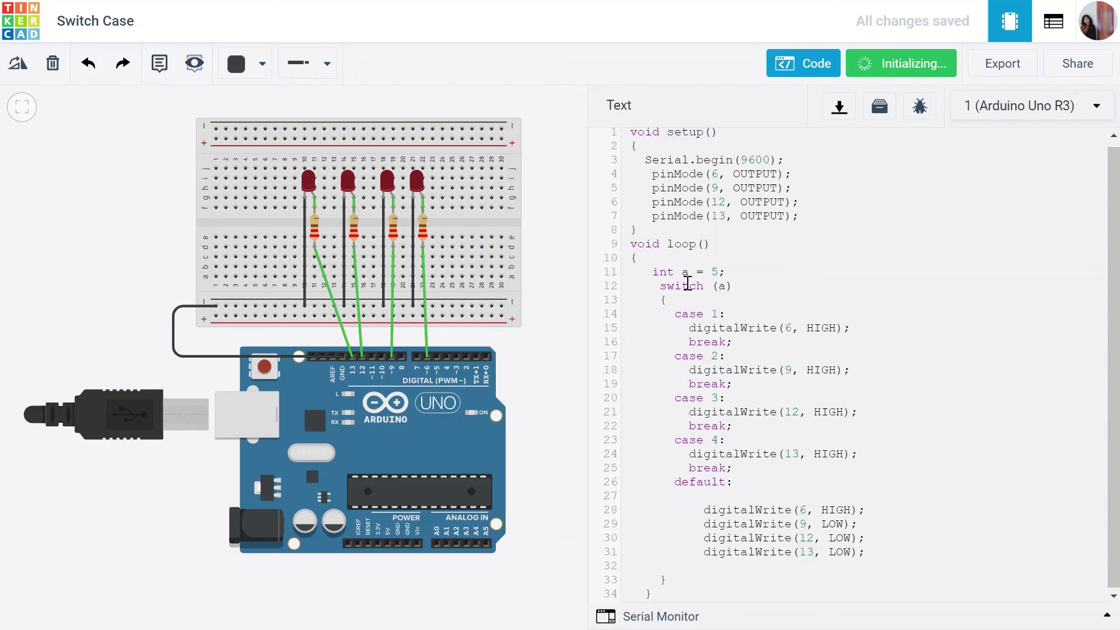